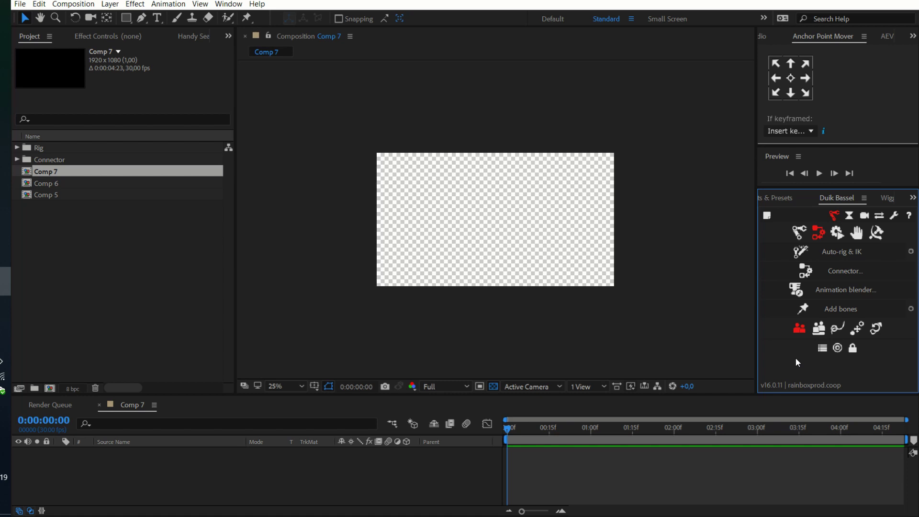
Draw an orange rectangle near the middle of the composition and centre its anchor point
click(125, 18)
drag(448, 200, 527, 253)
click(790, 78)
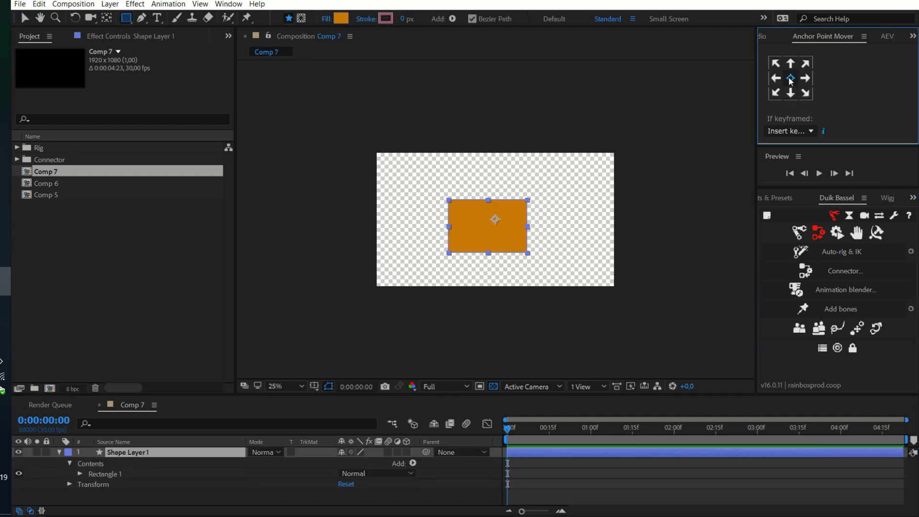
Draw a second, smaller rectangle on its own shape layer, overlapping the upper-right corner of the first one
click(457, 501)
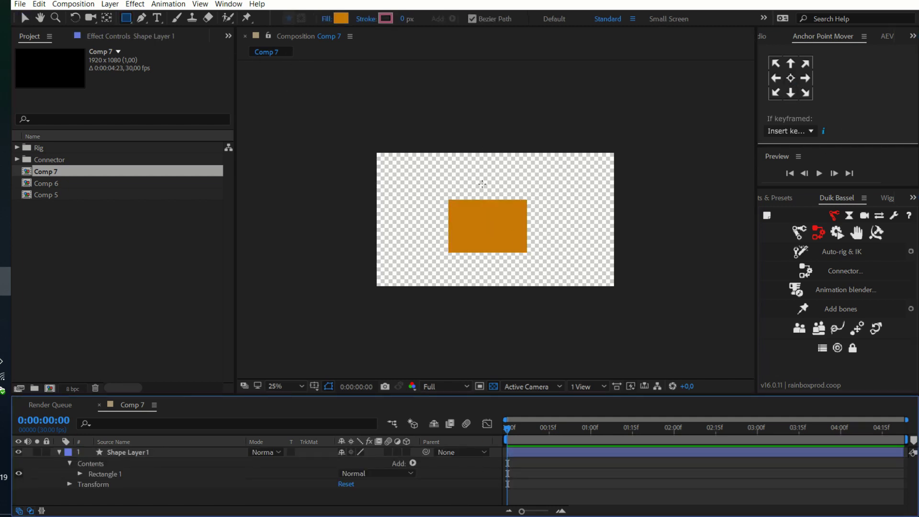
drag(477, 180, 540, 224)
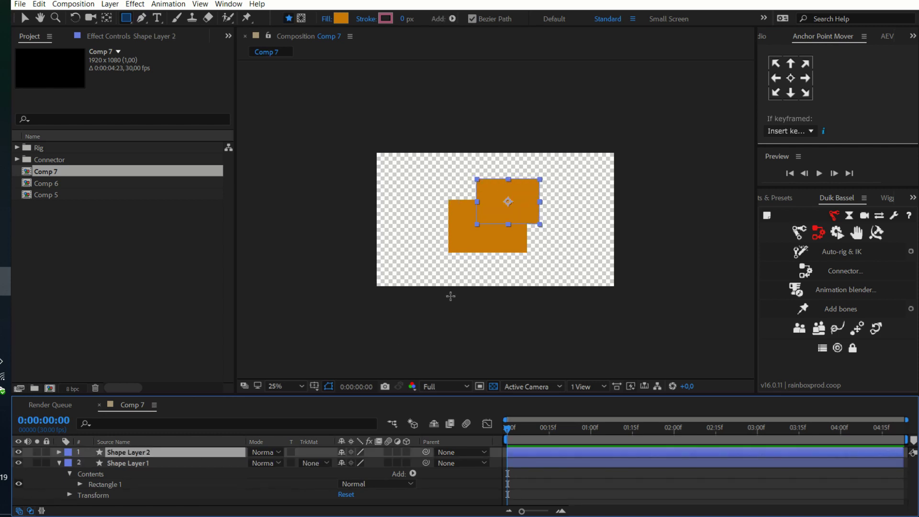
click(127, 463)
click(59, 463)
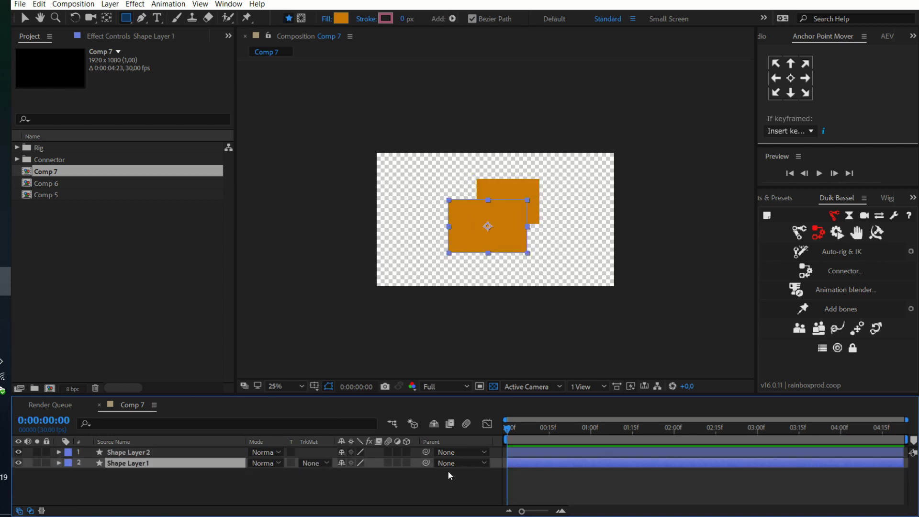
Apply Duik's Parent link constraint to Shape Layer 2 with Shape Layer 1 as its parent layer
click(518, 206)
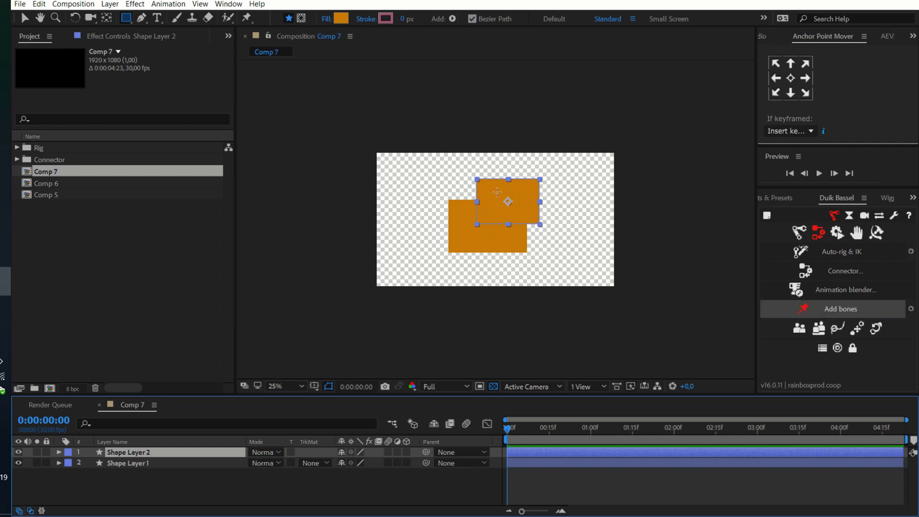
click(800, 328)
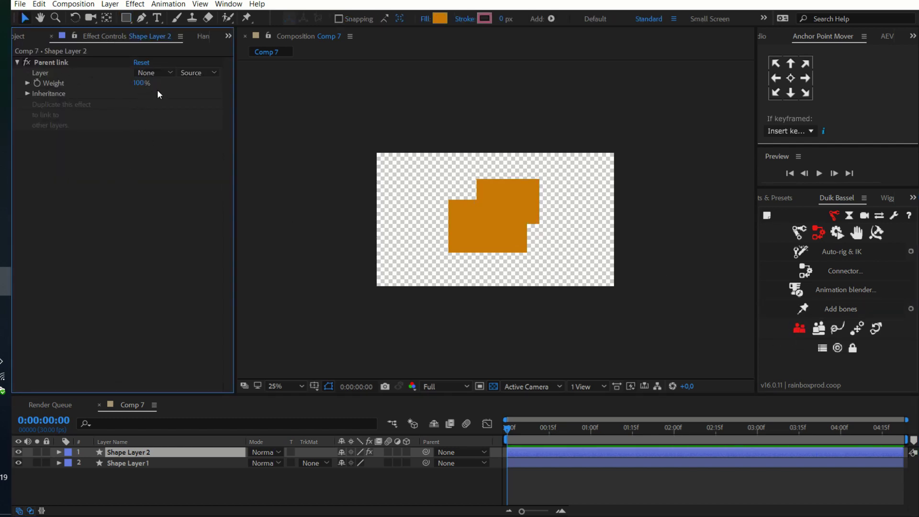
click(160, 73)
click(178, 112)
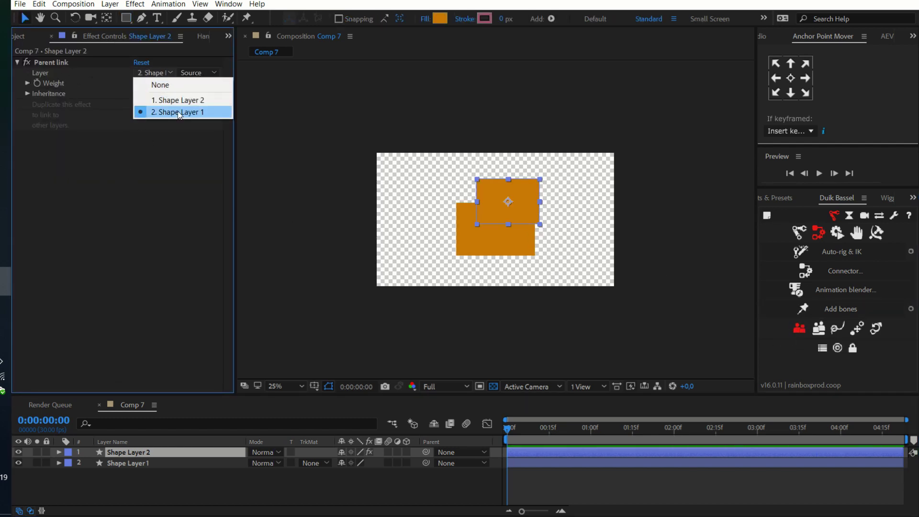
Keyframe Shape Layer 1's position at frame 0, and move it up and right to about 1090, 558 at frame 10
click(158, 463)
key(p)
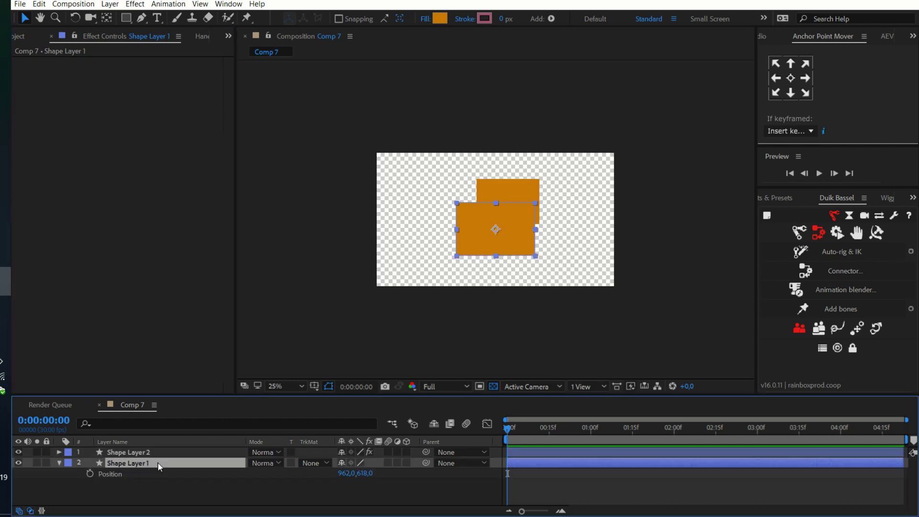
click(161, 489)
click(90, 474)
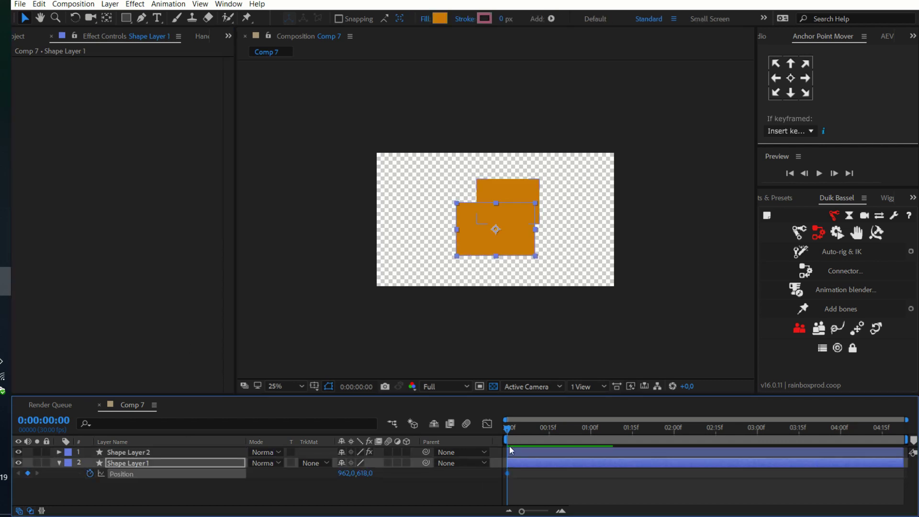
drag(524, 434, 533, 434)
click(496, 239)
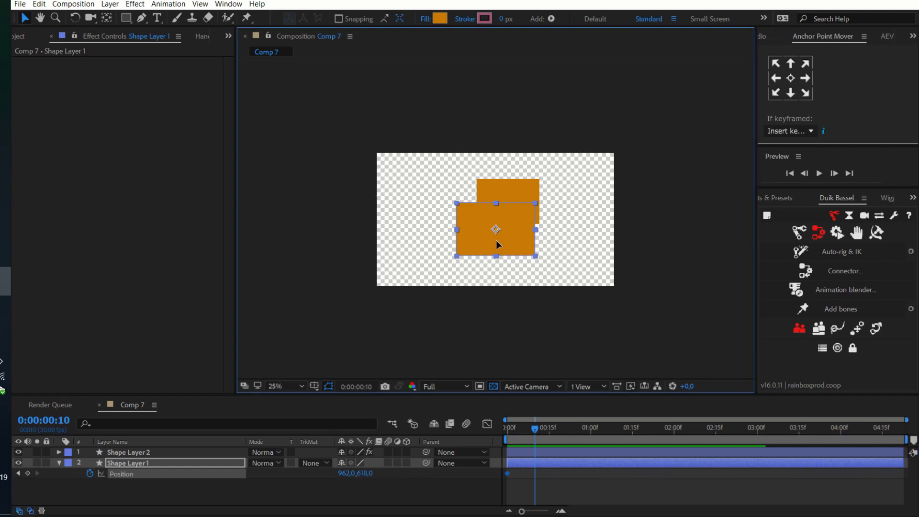
drag(496, 240, 515, 229)
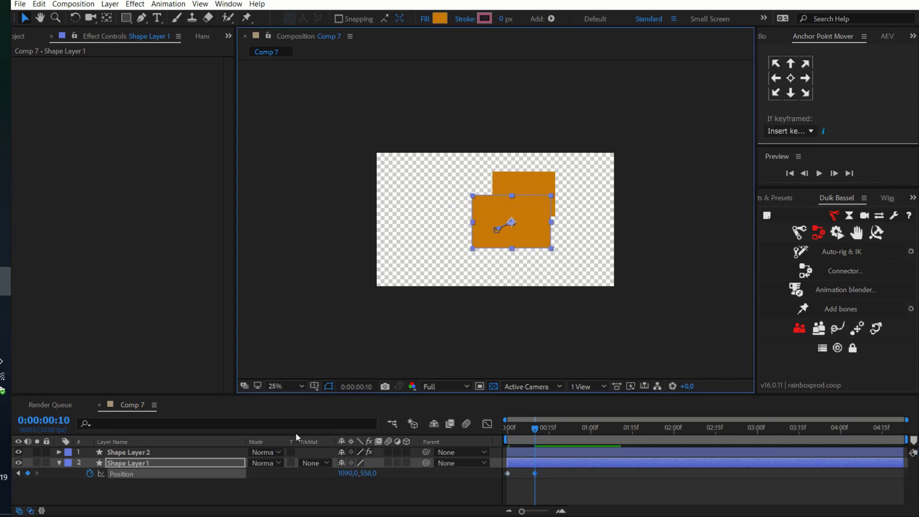
Lower Shape Layer 2's Parent link weight to about half and move Shape Layer 1 to test the partial following
click(188, 452)
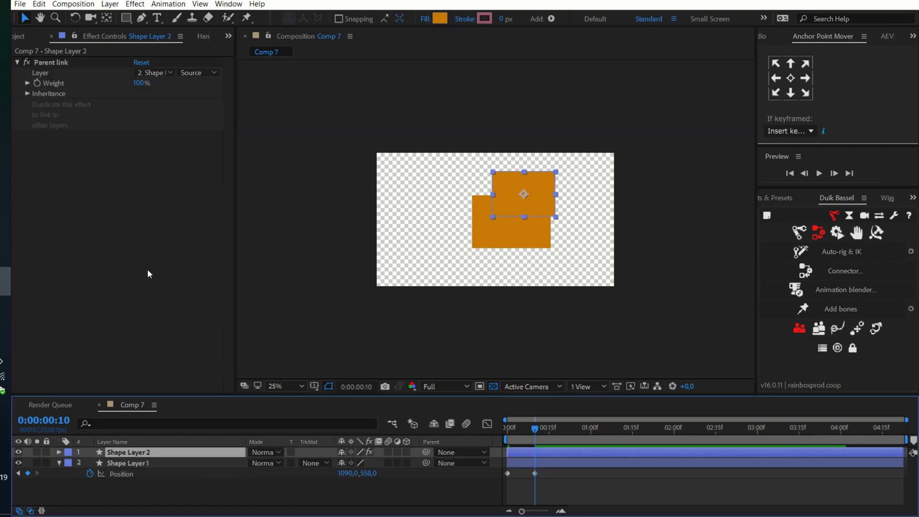
click(28, 83)
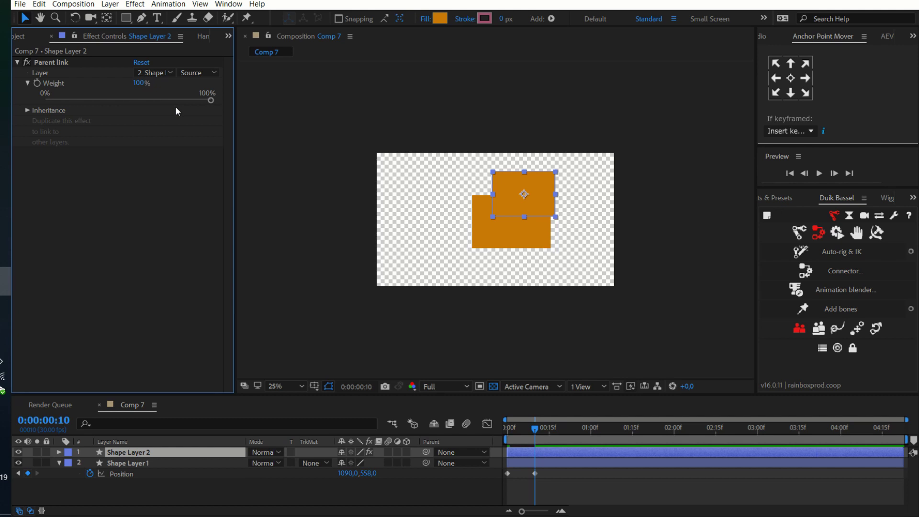
drag(209, 99, 134, 98)
click(529, 235)
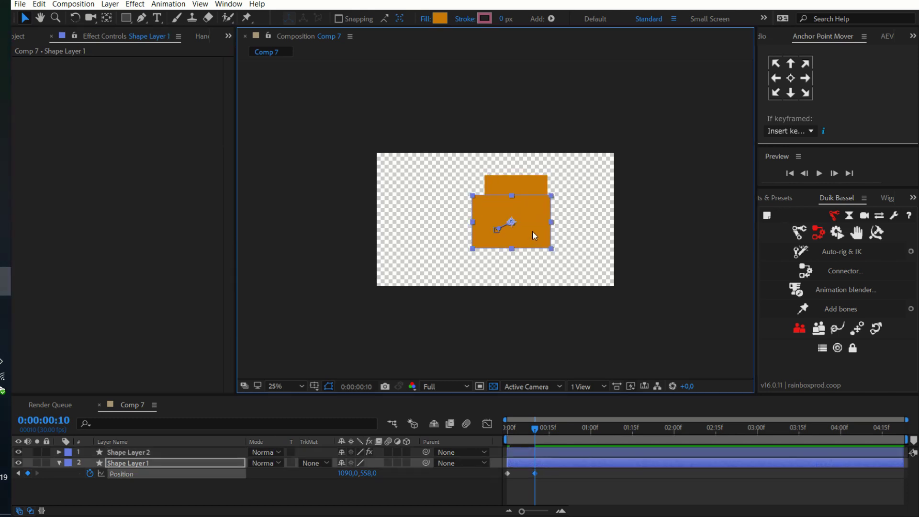
drag(532, 231, 504, 206)
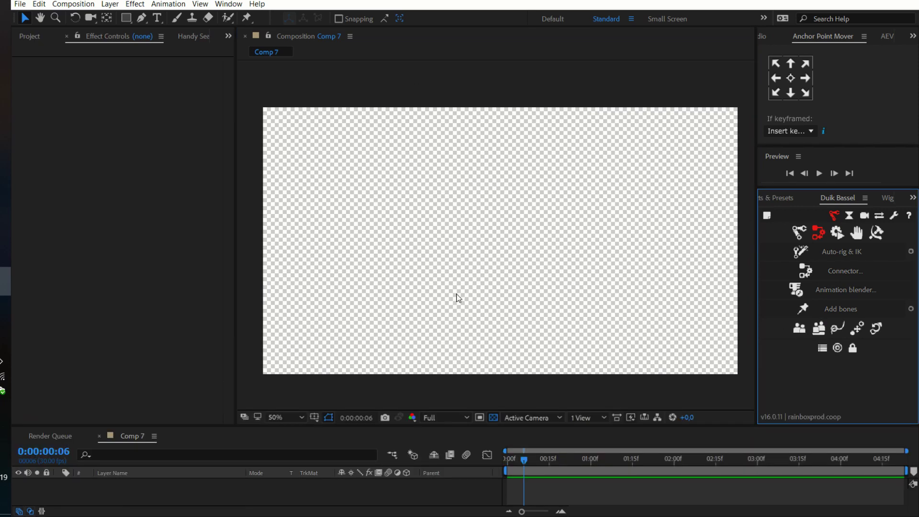
Draw an orange rectangle in the lower-left part of the empty composition and centre its anchor point
click(128, 18)
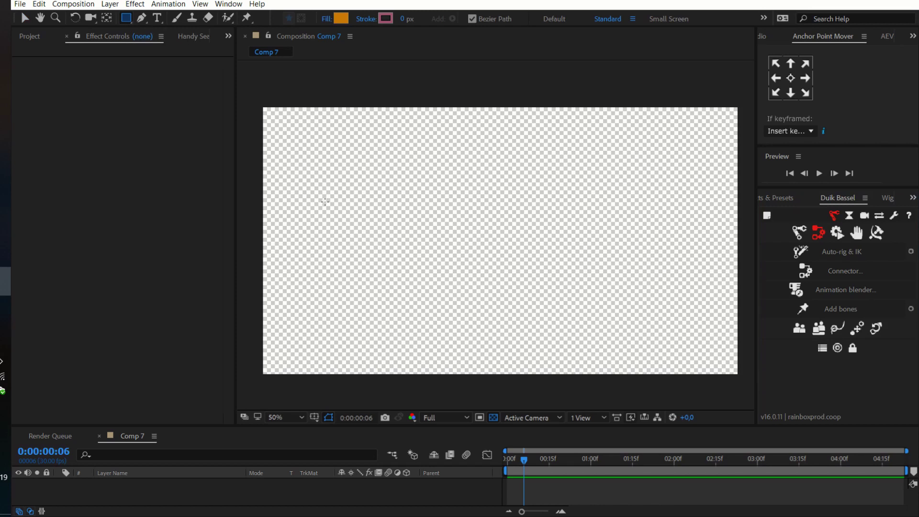
drag(301, 243, 370, 290)
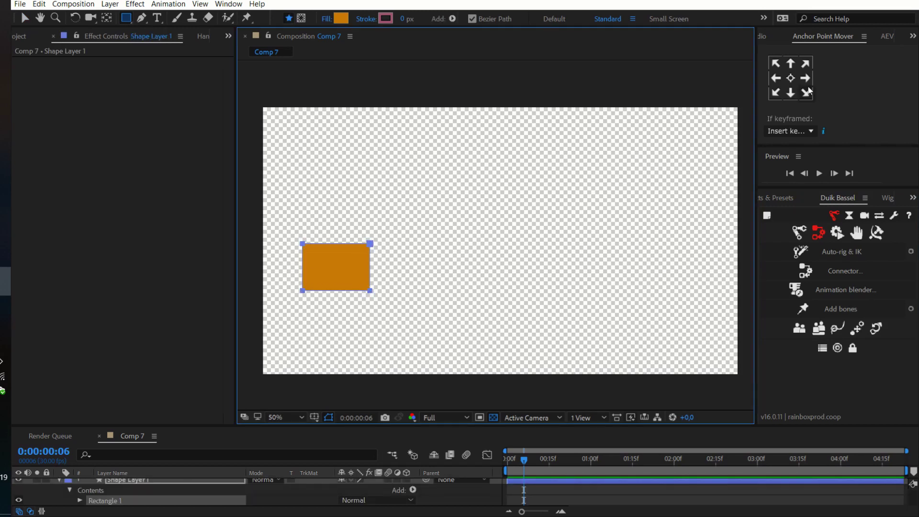
click(793, 84)
Animate the rectangle's position from frame 0 to about 1478, 649 at frame 6, and bend the motion path into an upward arc
click(183, 481)
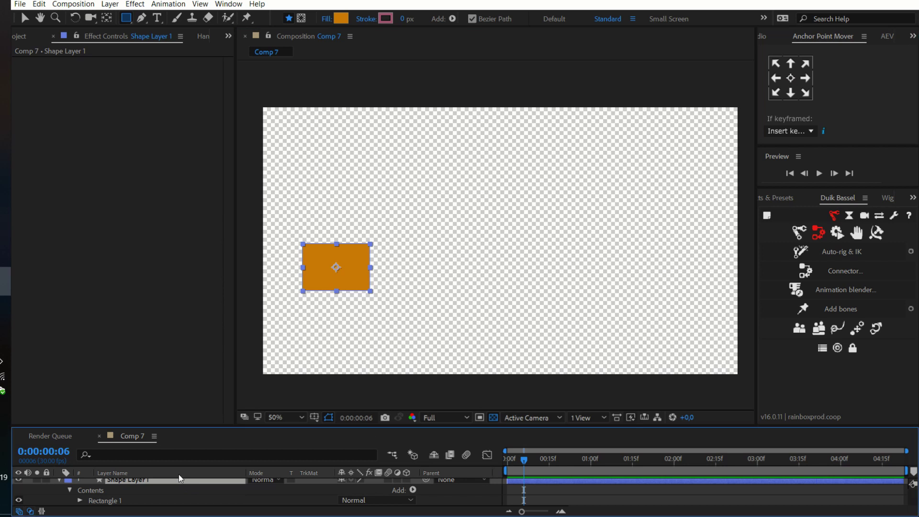
key(p)
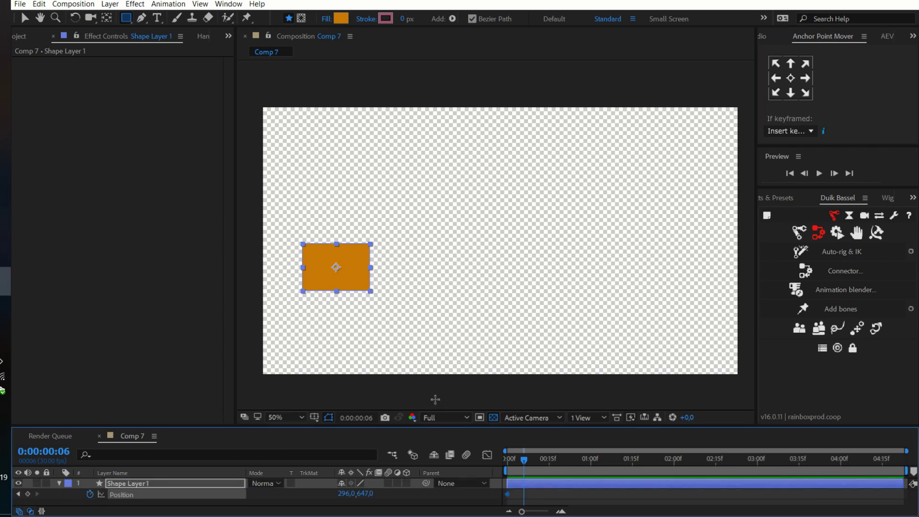
key(v)
drag(366, 271, 665, 270)
drag(555, 261, 434, 138)
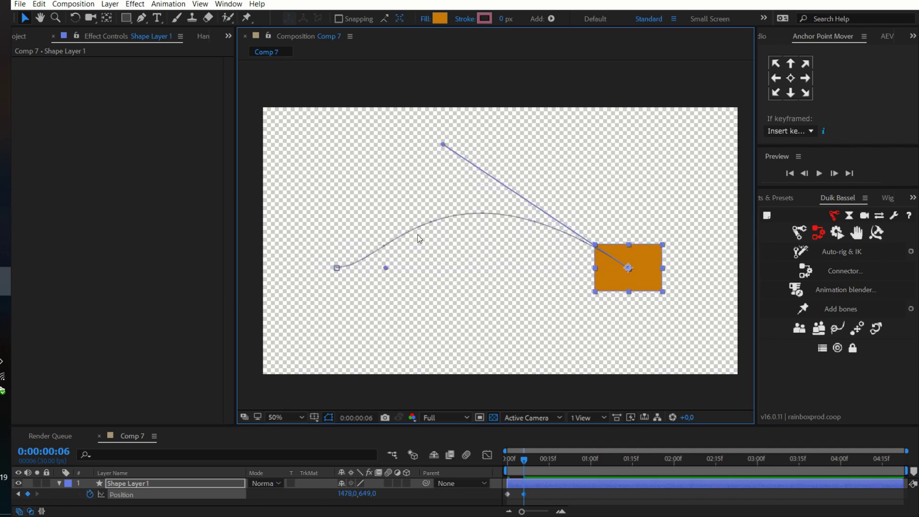
drag(384, 269, 389, 170)
key(Home)
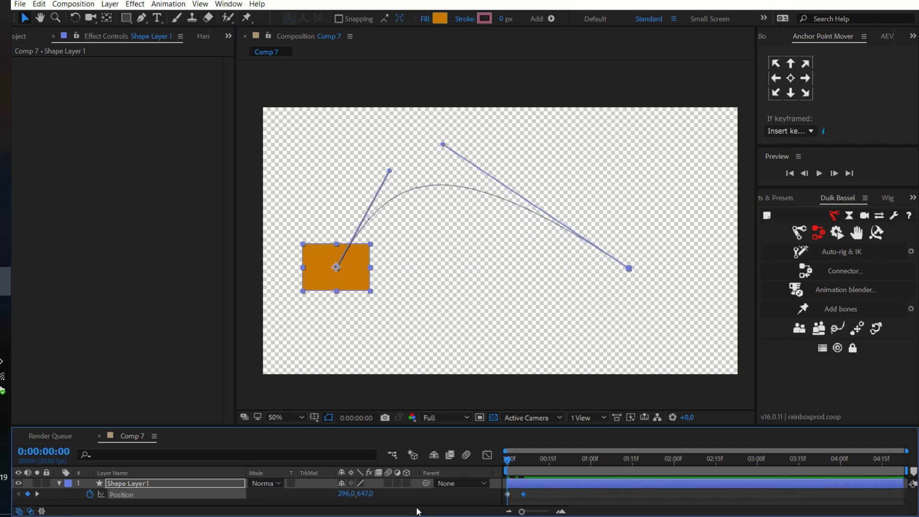
Add a Duik locator for the animated Shape Layer 1 and scrub the timeline to check that it follows
click(210, 483)
click(820, 329)
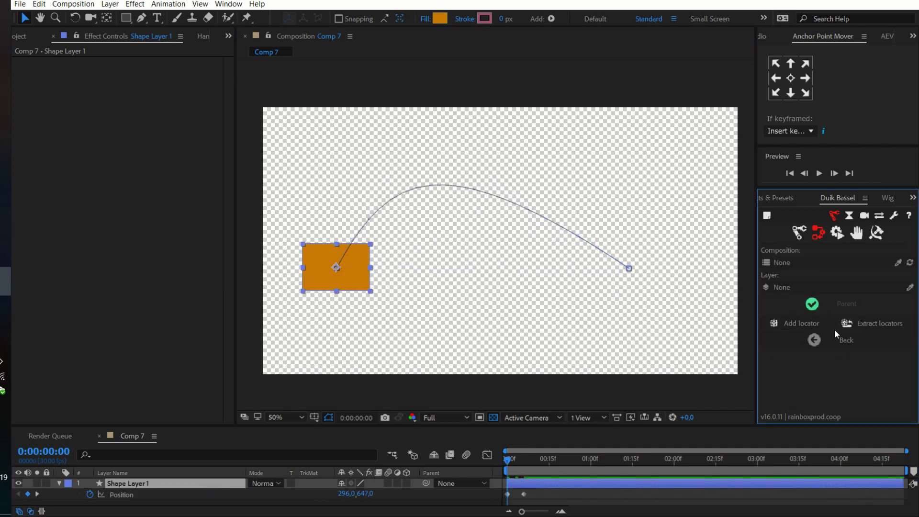
click(788, 323)
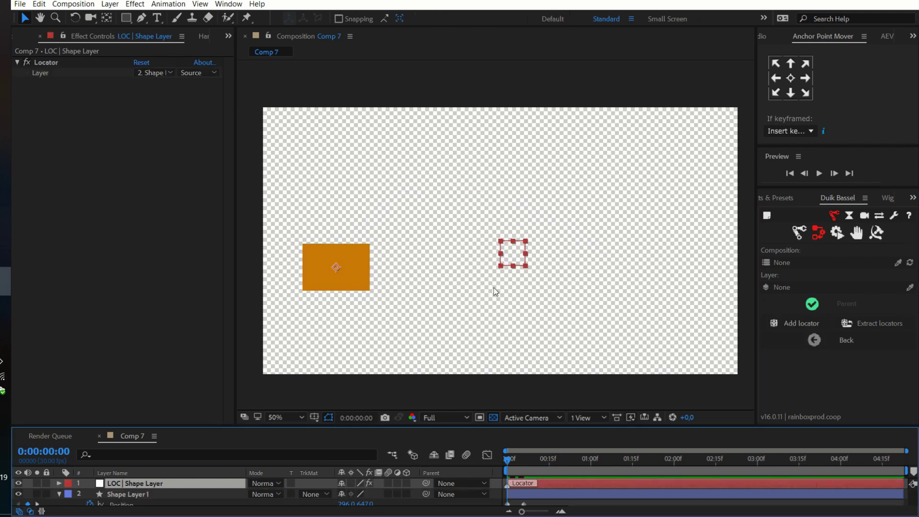
drag(507, 459, 486, 461)
drag(513, 466, 443, 421)
key(comma)
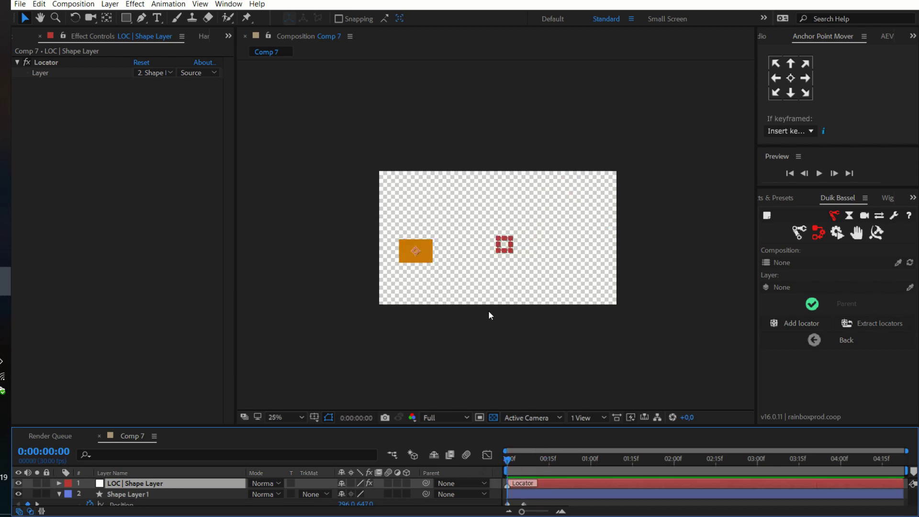
Precompose Shape Layer 1 with its locator, and extract the locator into Comp 7
click(151, 494)
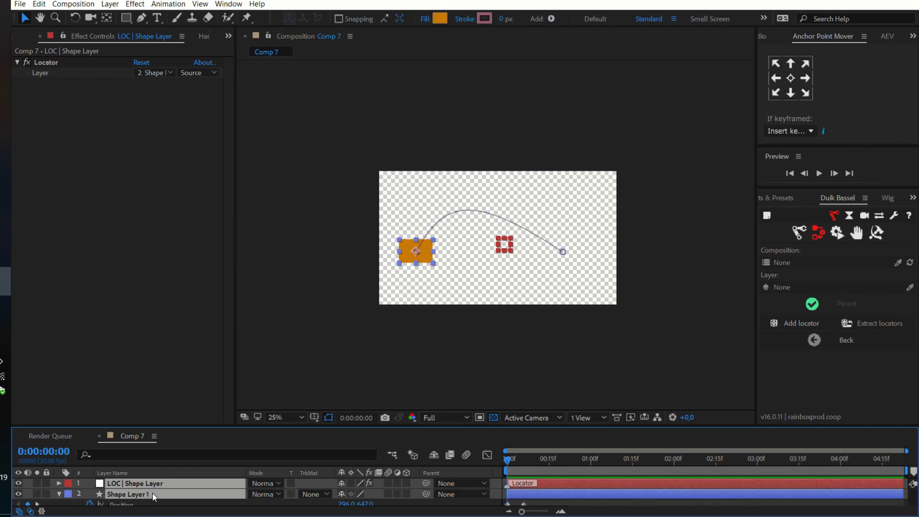
key(ctrl+shift+c)
key(Return)
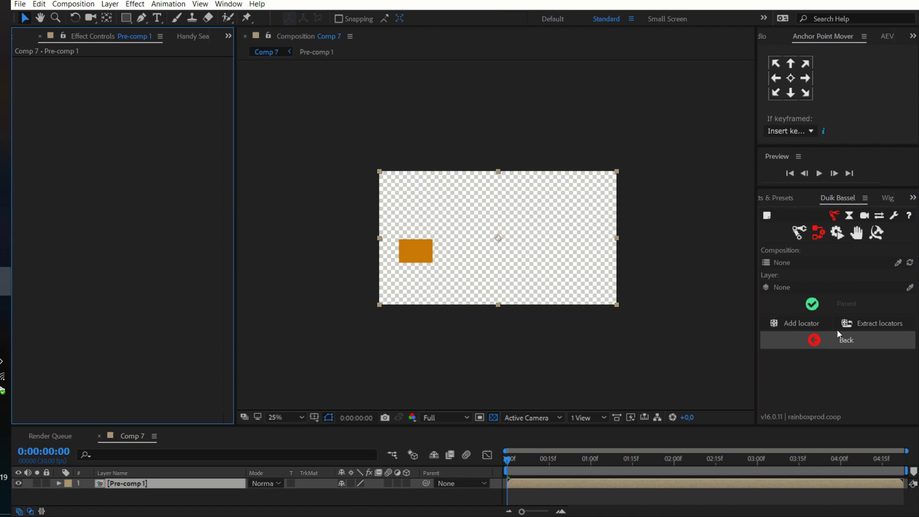
click(877, 324)
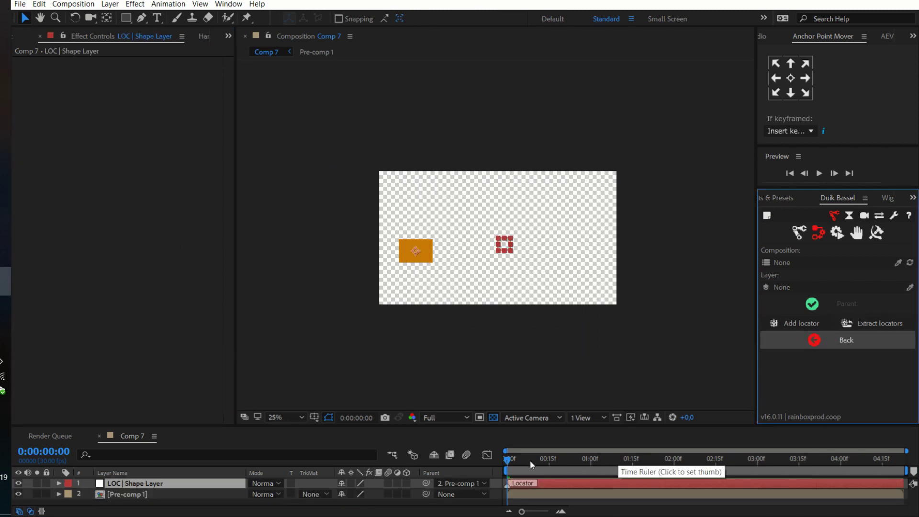
drag(530, 460, 502, 466)
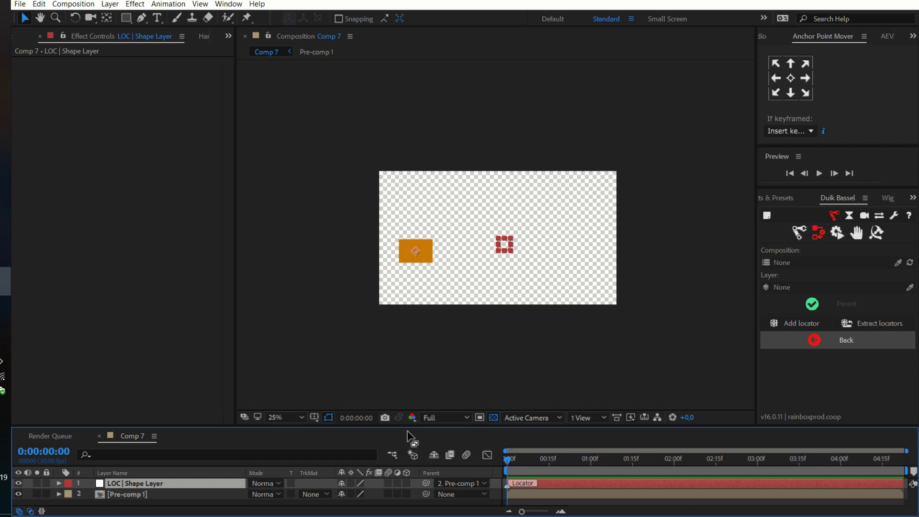
Move the rectangle to the lower middle inside Pre-comp 1, and check in Comp 7 that the extracted locator follows
double_click(158, 494)
drag(415, 246, 519, 282)
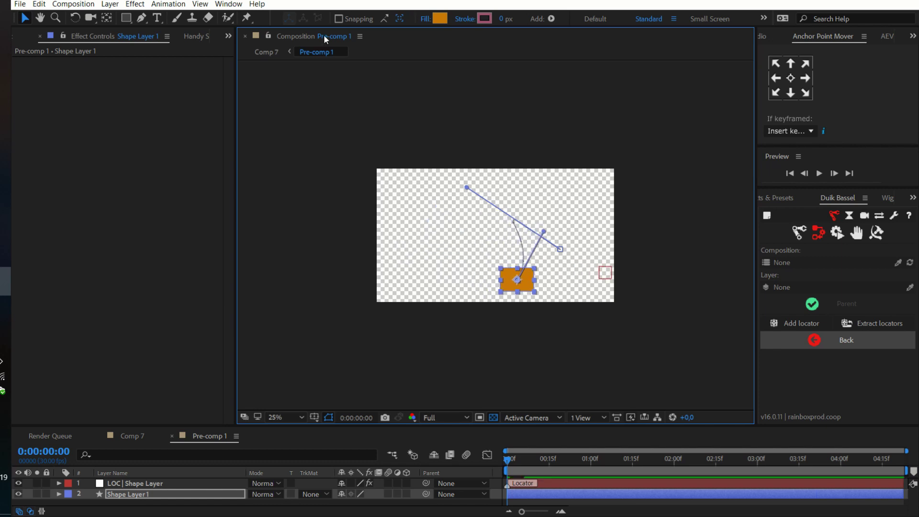
click(266, 51)
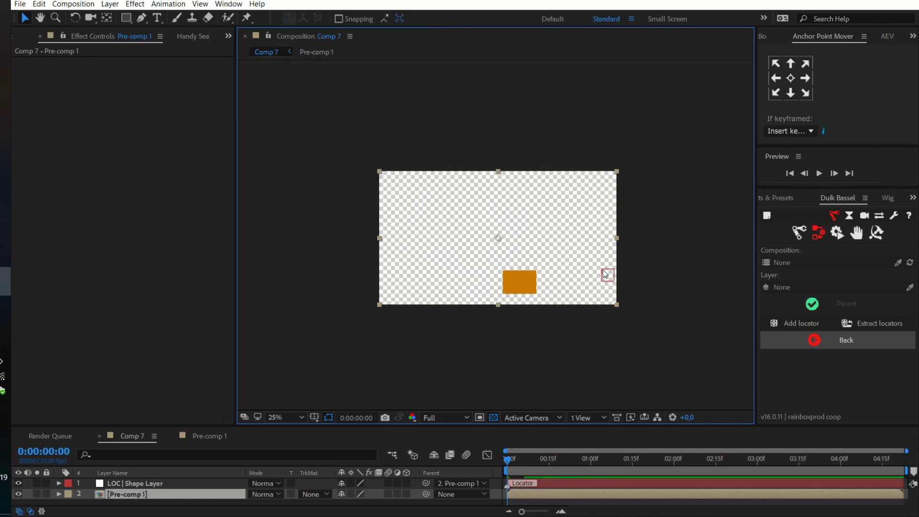
drag(512, 458, 458, 454)
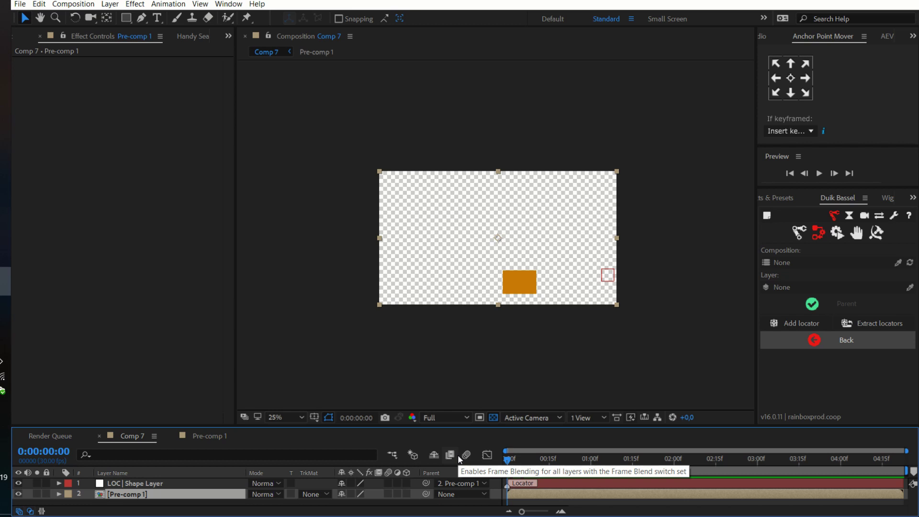
click(846, 340)
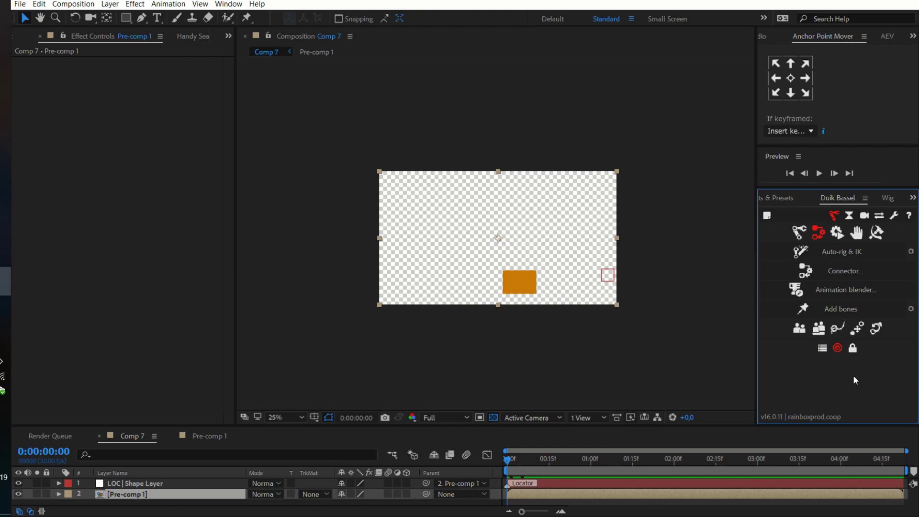
Draw a short diagonal line with the Pen tool in the left half of Comp 7 and set its stroke to 30 px
click(837, 328)
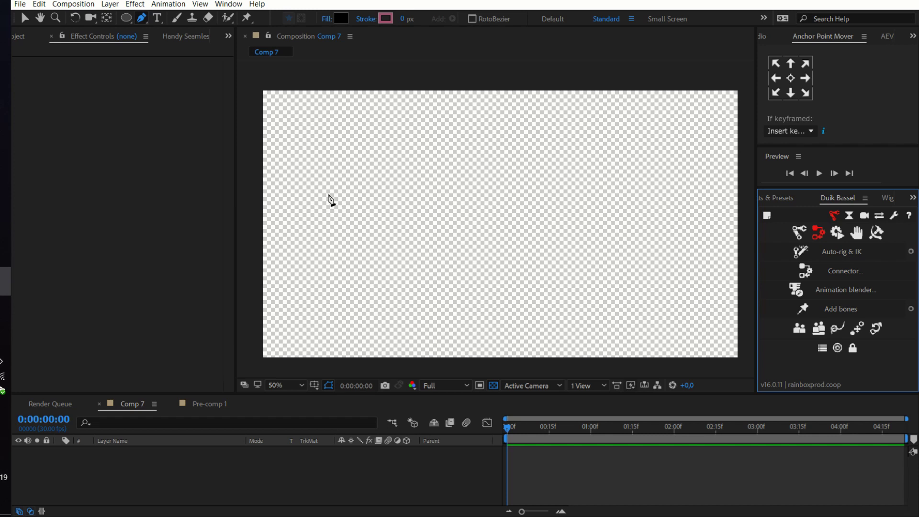
click(364, 201)
click(415, 262)
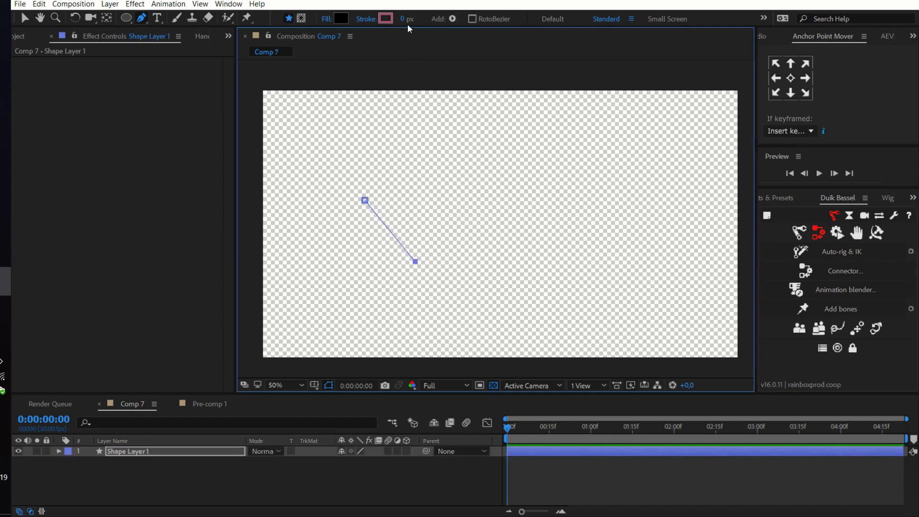
drag(404, 19, 423, 23)
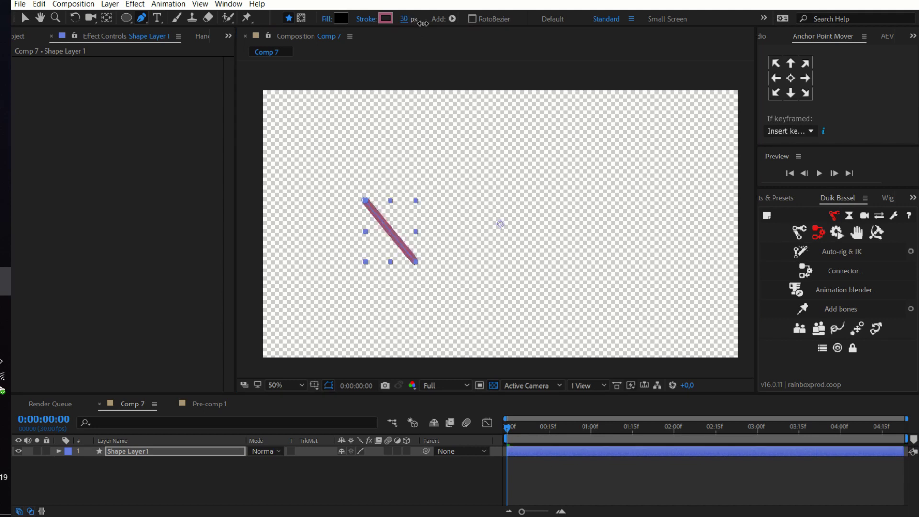
Keyframe the line's path at frame 0 and shift the whole line to the middle of the composition at frame 14
click(59, 450)
click(70, 462)
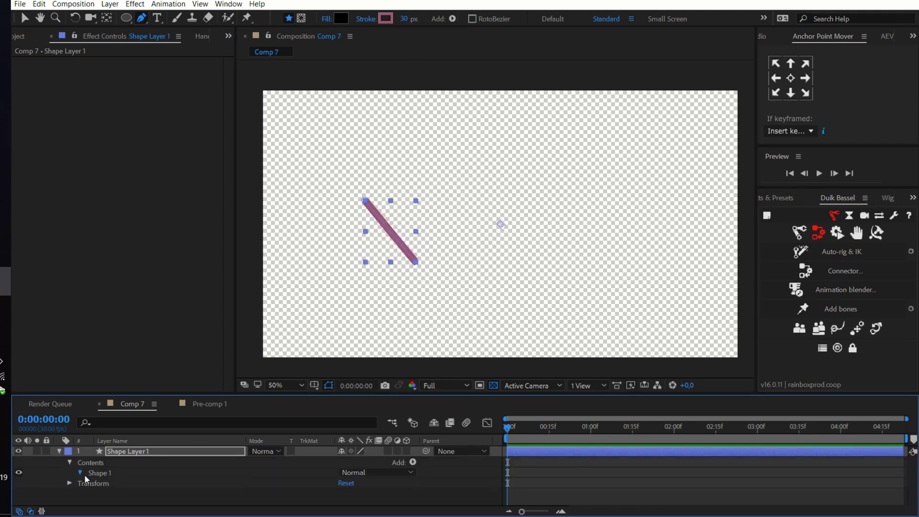
click(80, 473)
click(90, 470)
click(111, 479)
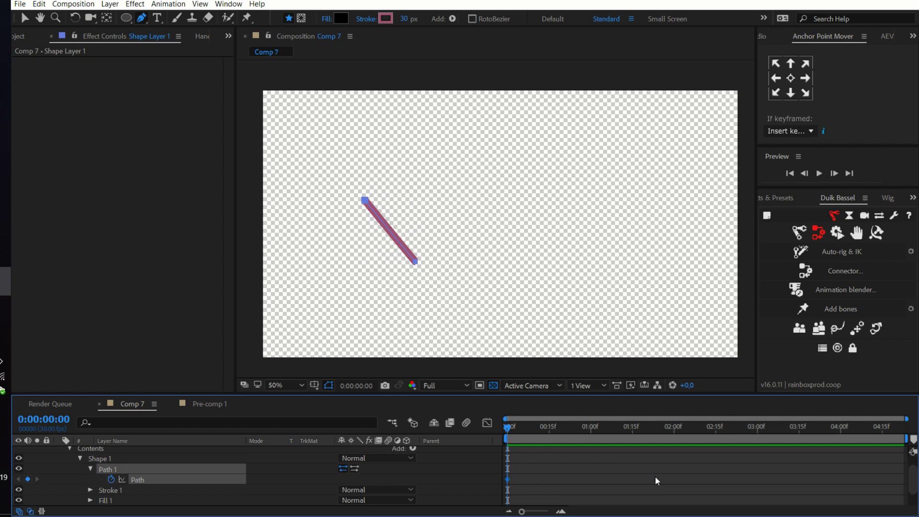
click(546, 433)
drag(367, 200, 515, 198)
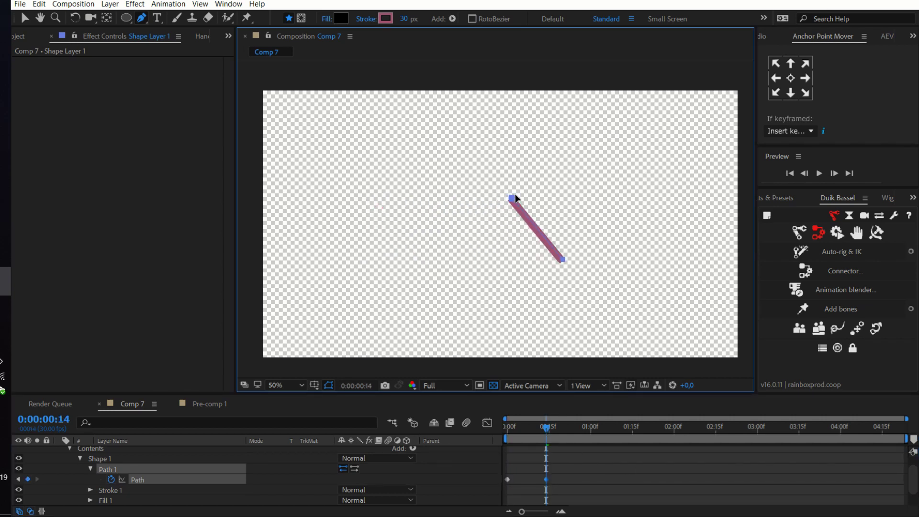
Rotate the line at frame 14 so its lower end swings to the lower left and it slopes the other way
scroll(200, 455, up, 1)
click(200, 455)
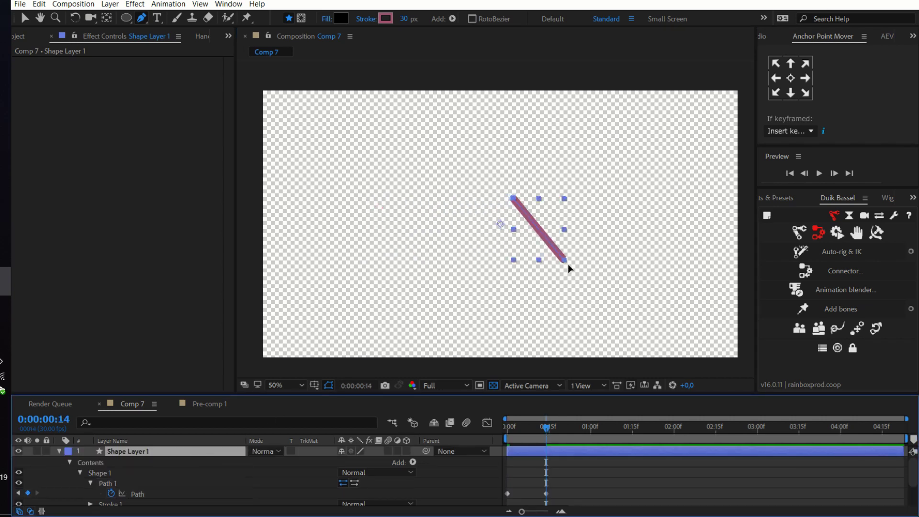
drag(564, 259, 457, 263)
key(v)
Select both path keyframes of Shape Layer 1 and pick that path for a Duik path constraint
drag(574, 486, 496, 500)
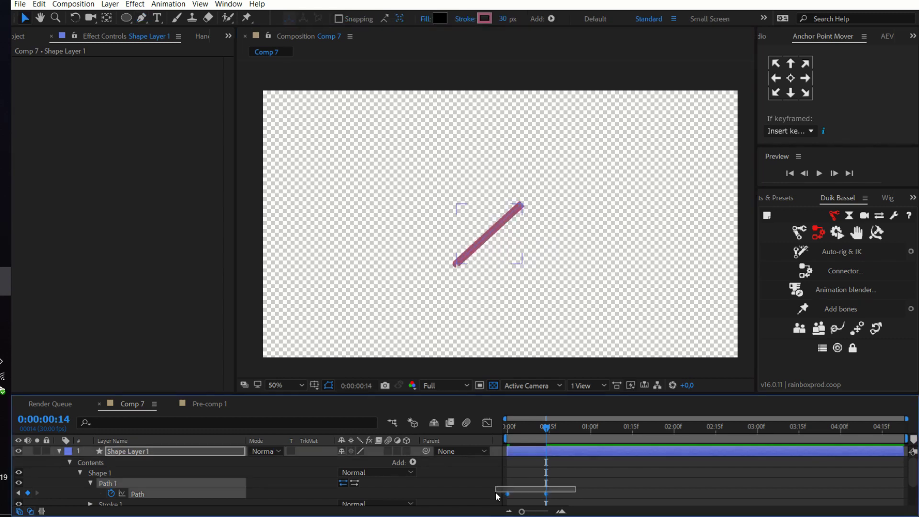
click(833, 333)
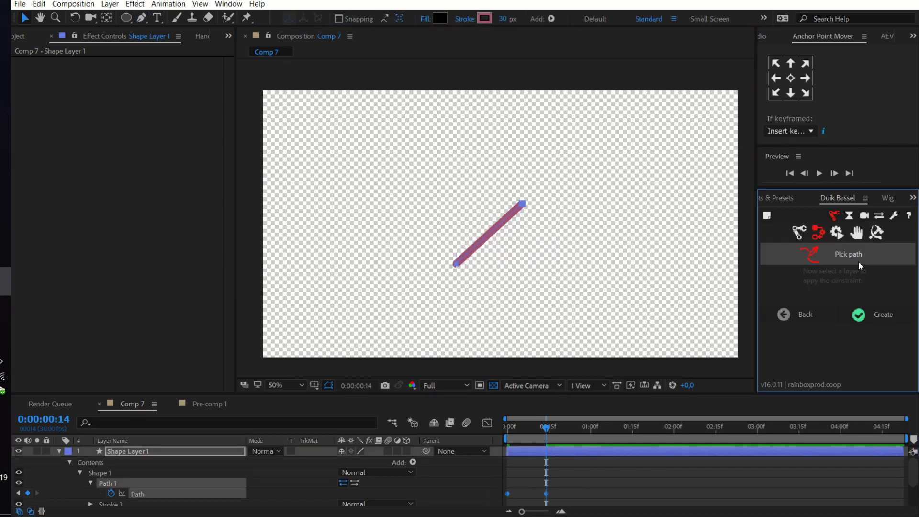
click(844, 258)
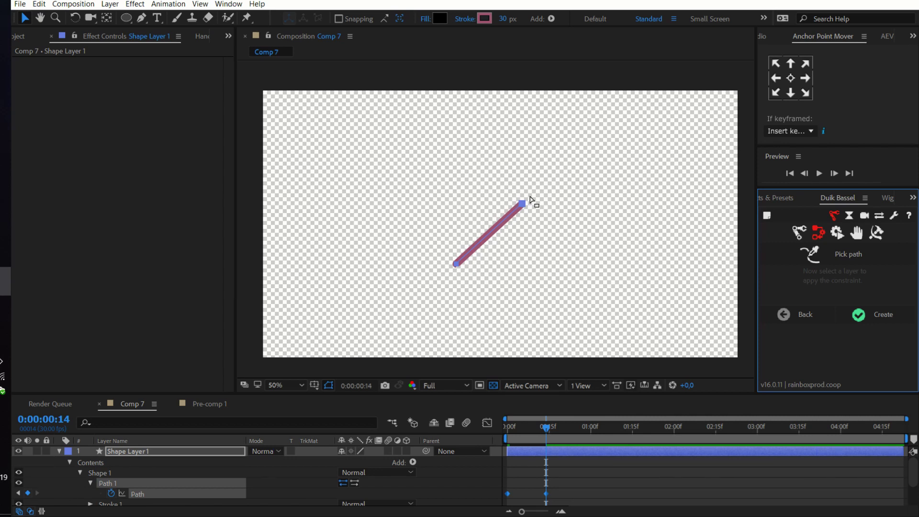
Draw a small circle on a new shape layer at the line's upper end and set its stroke to 0 px
click(469, 484)
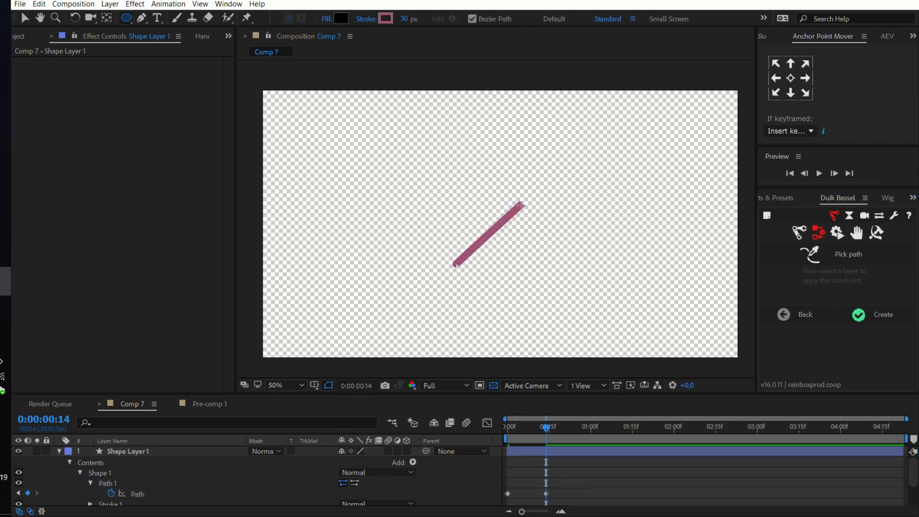
drag(520, 193, 534, 210)
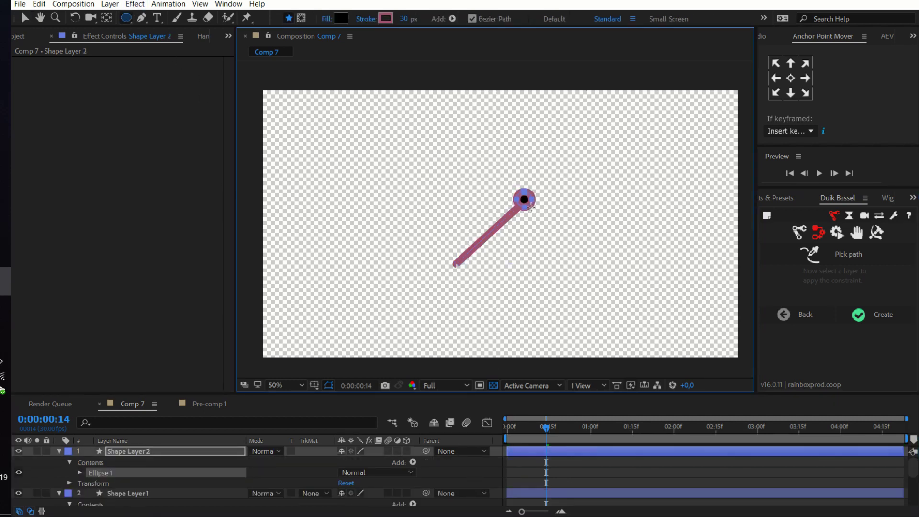
click(201, 450)
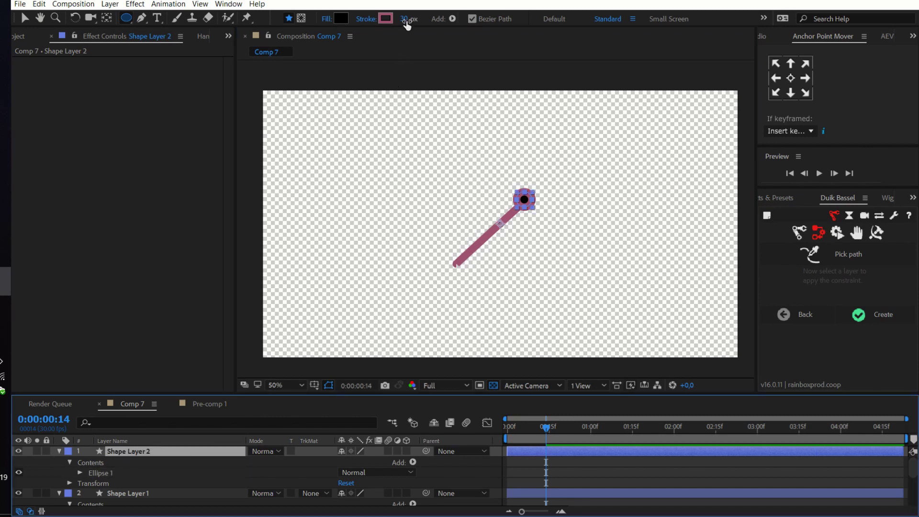
drag(408, 18, 139, 18)
click(194, 452)
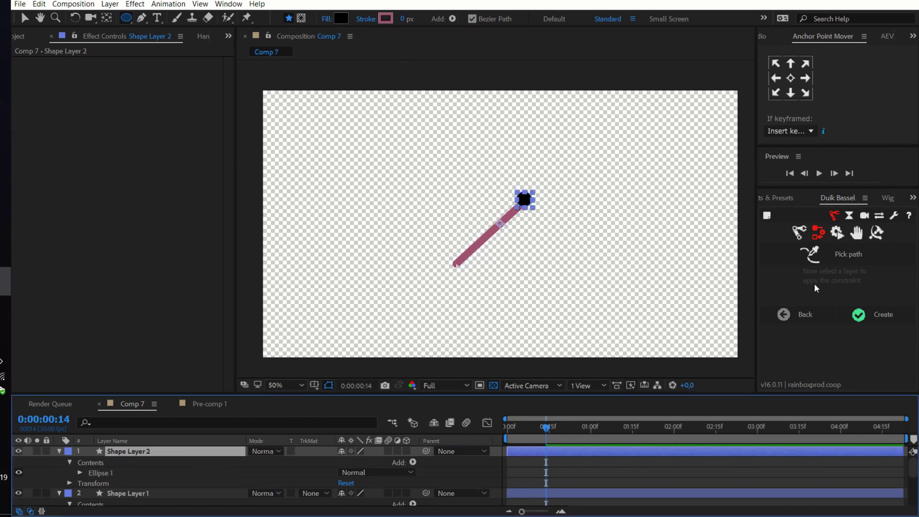
Create the path constraint on the circle's layer, then play and scrub the animation to check that the circle follows the line
click(866, 320)
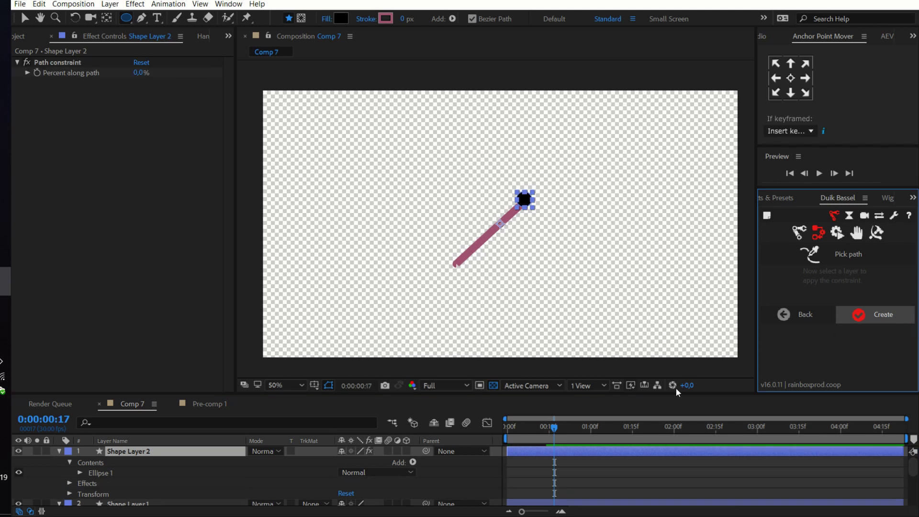
key(Home)
click(455, 471)
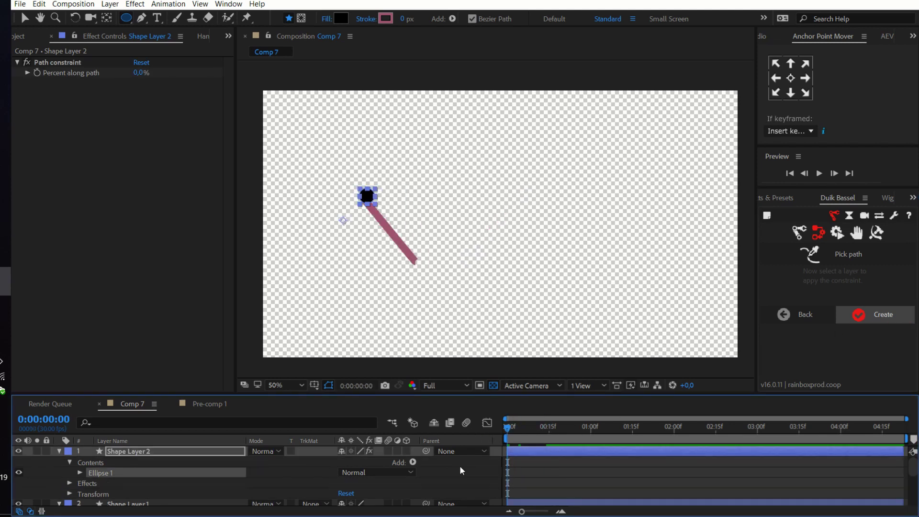
click(471, 302)
key(space)
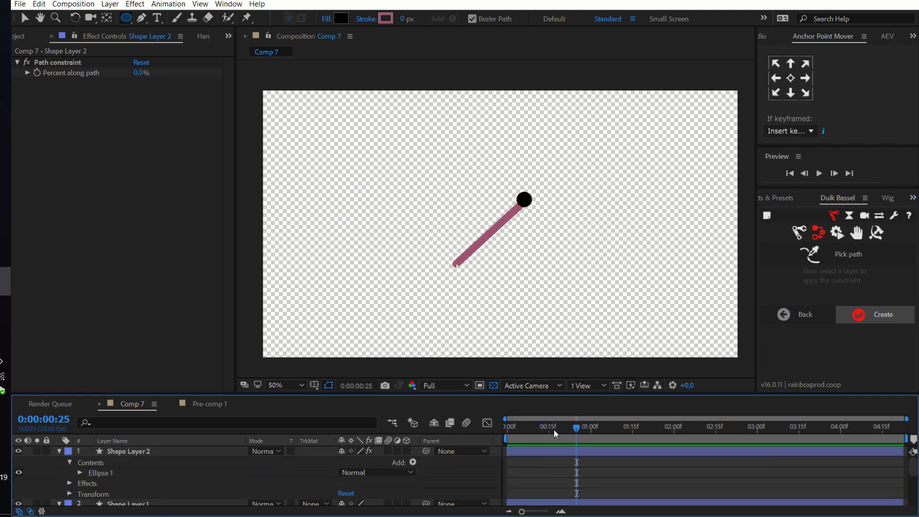
key(space)
key(space)
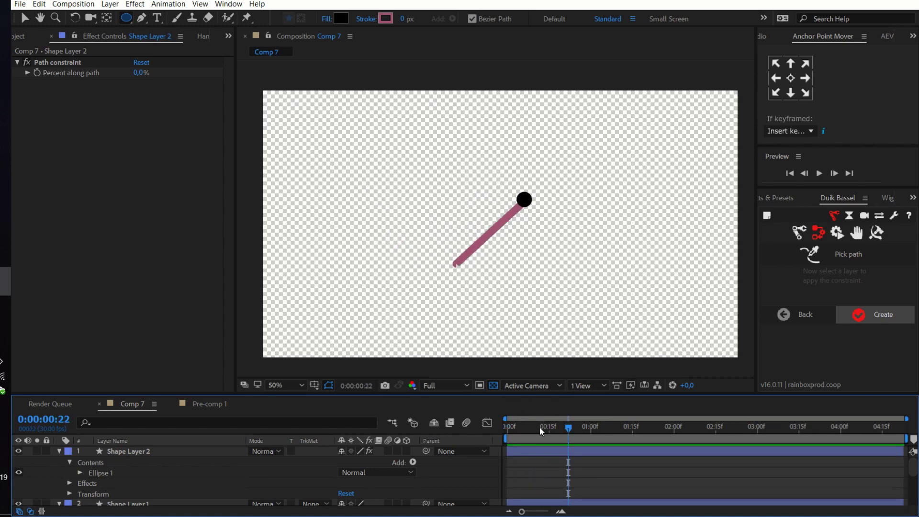
key(space)
click(154, 503)
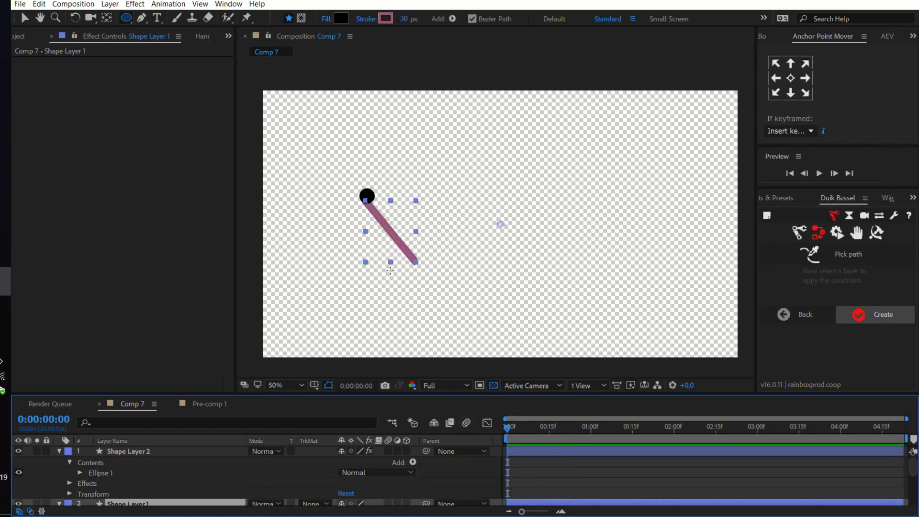
mouse_move(512, 437)
mouse_down()
mouse_move(580, 437)
mouse_move(507, 436)
mouse_up()
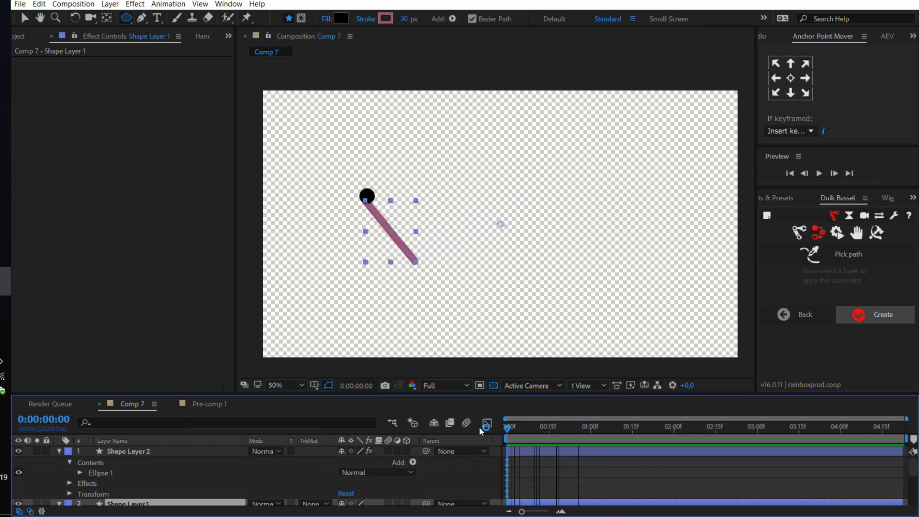
click(795, 314)
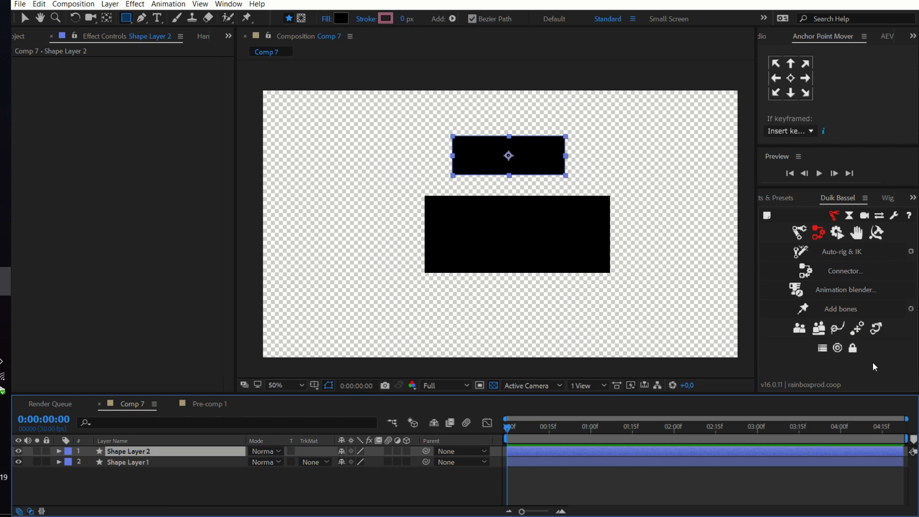
Try out a Duik parent link on Shape Layer 2 with its Inheritance options expanded, and remove the effect
click(798, 331)
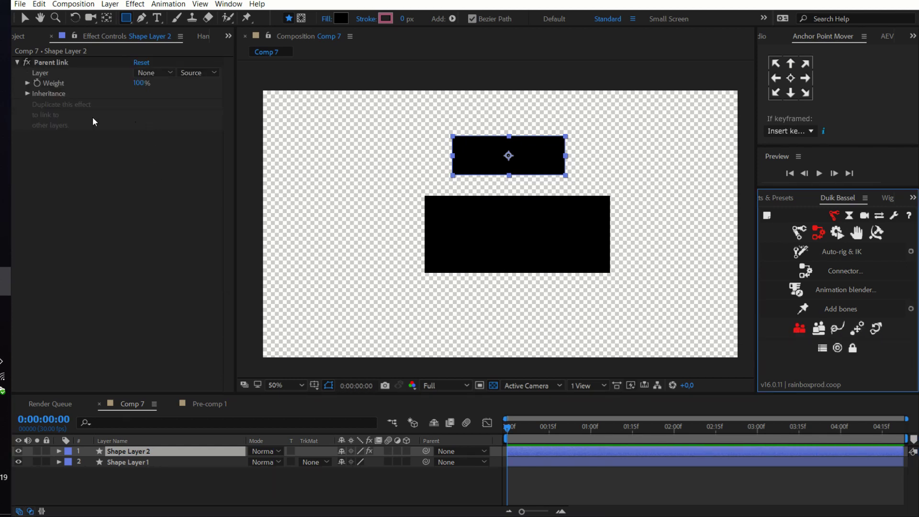
click(27, 94)
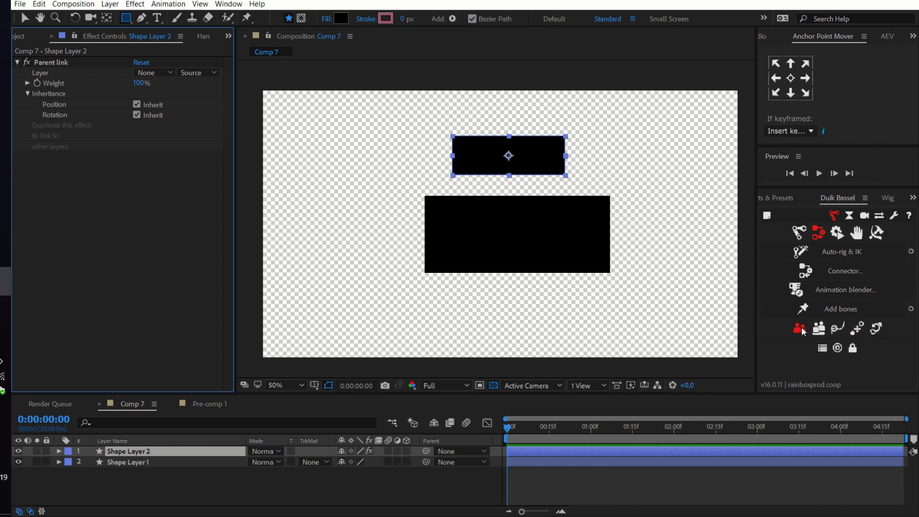
click(54, 62)
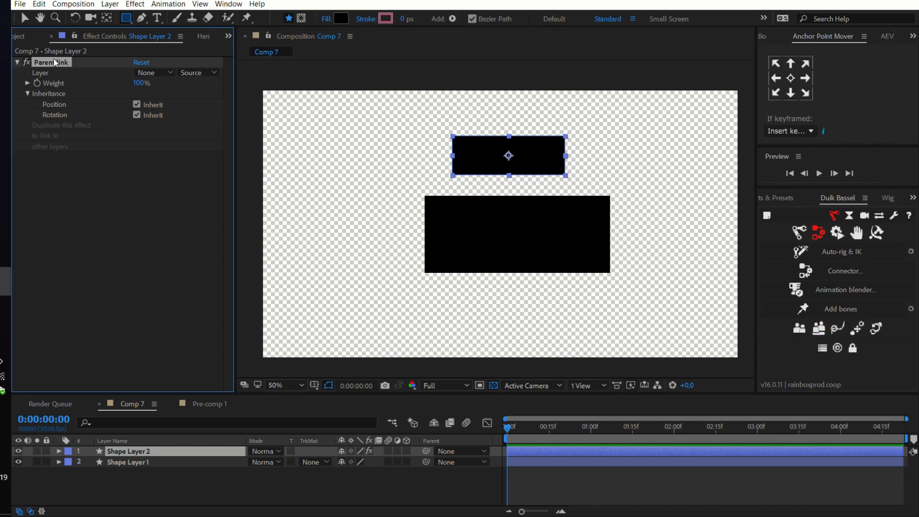
Add a position constraint to Shape Layer 2, target Shape Layer 1, and set its weight to 100% at frame 16
click(856, 328)
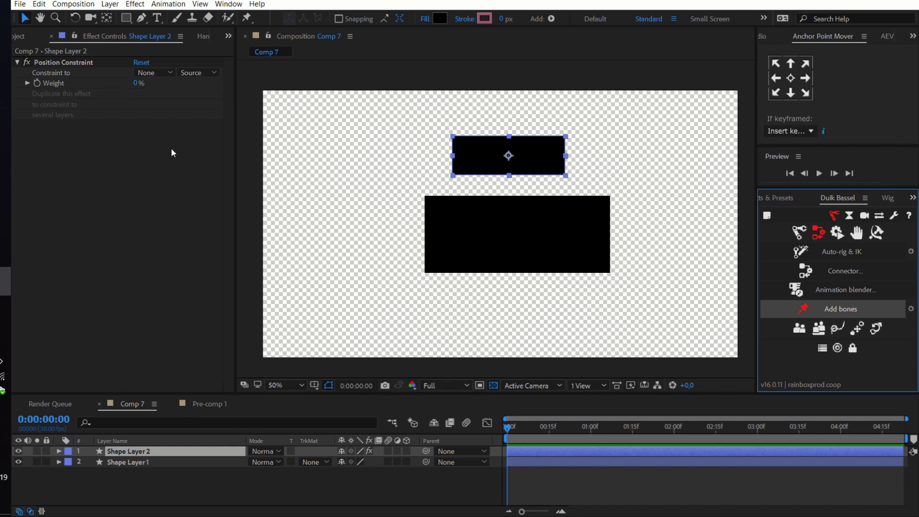
click(156, 74)
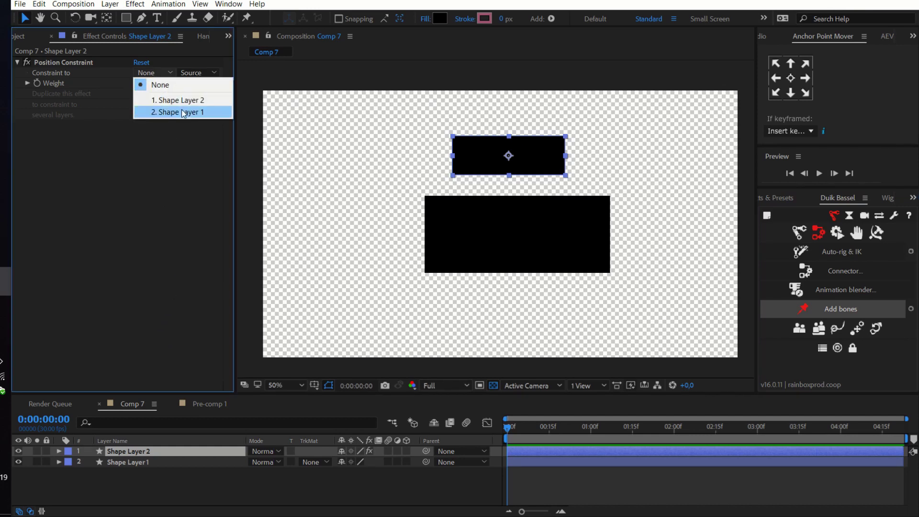
click(183, 112)
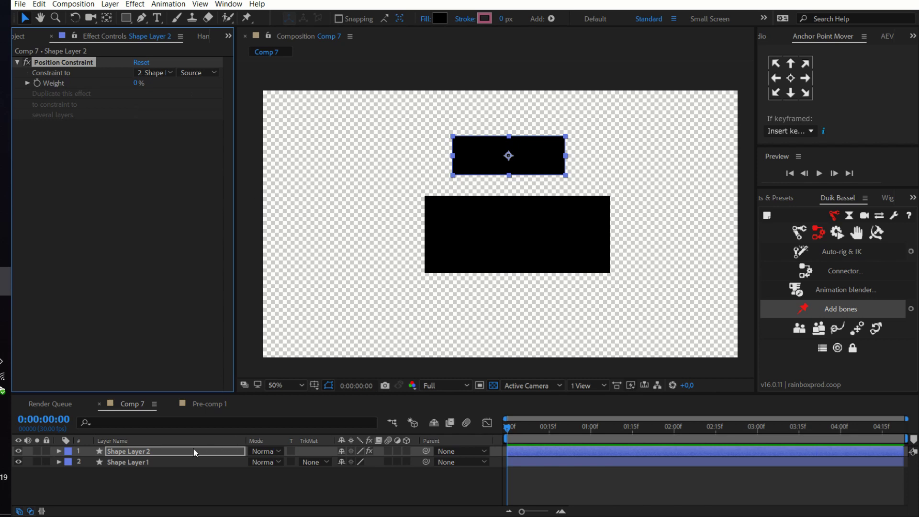
key(u)
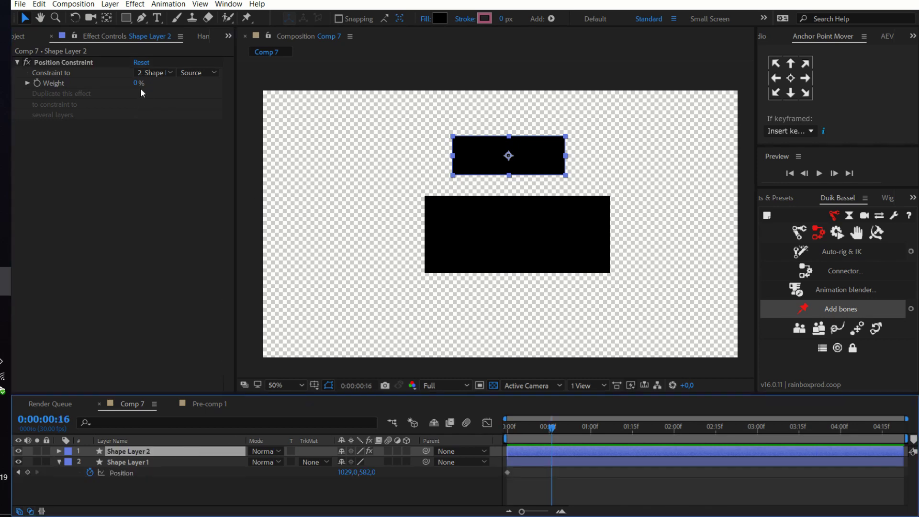
drag(136, 83, 164, 84)
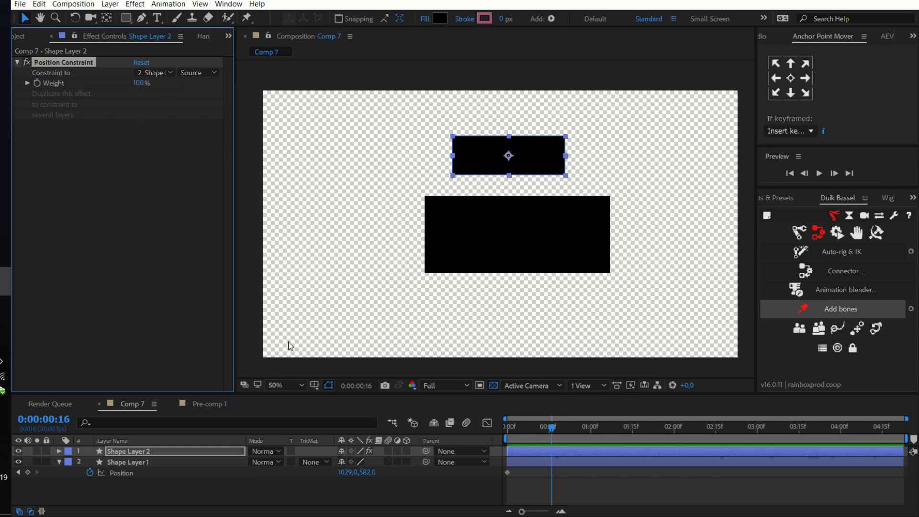
Test the position constraint by moving Shape Layer 1 to 1193, 634, and to 1243, 596 with the weight at 185%
click(206, 460)
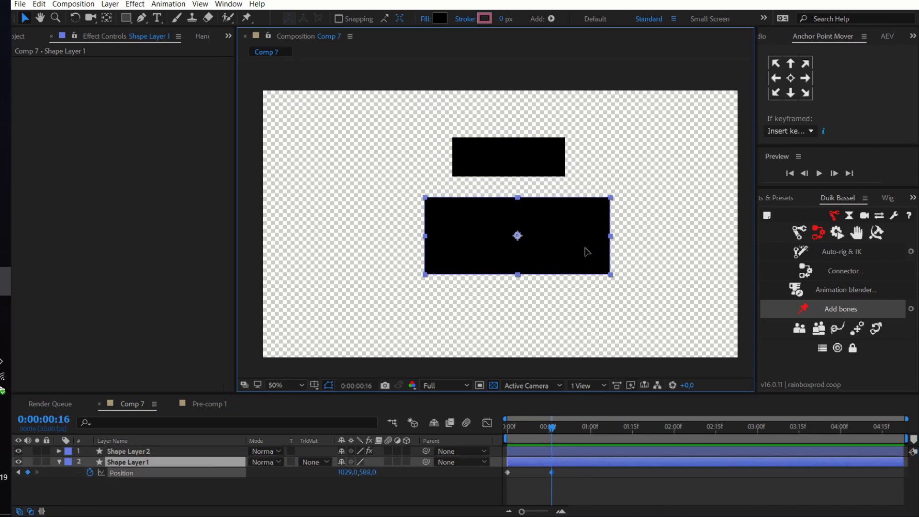
drag(554, 235, 601, 256)
click(168, 452)
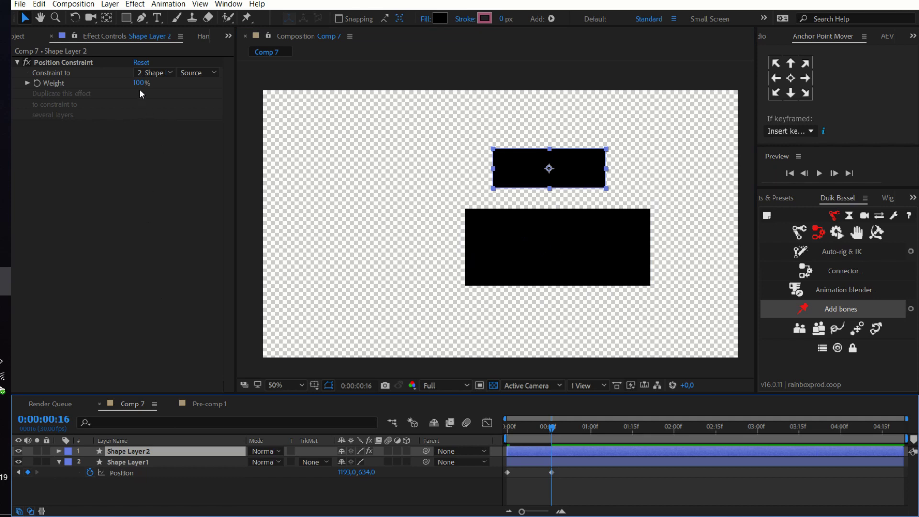
drag(141, 87, 181, 86)
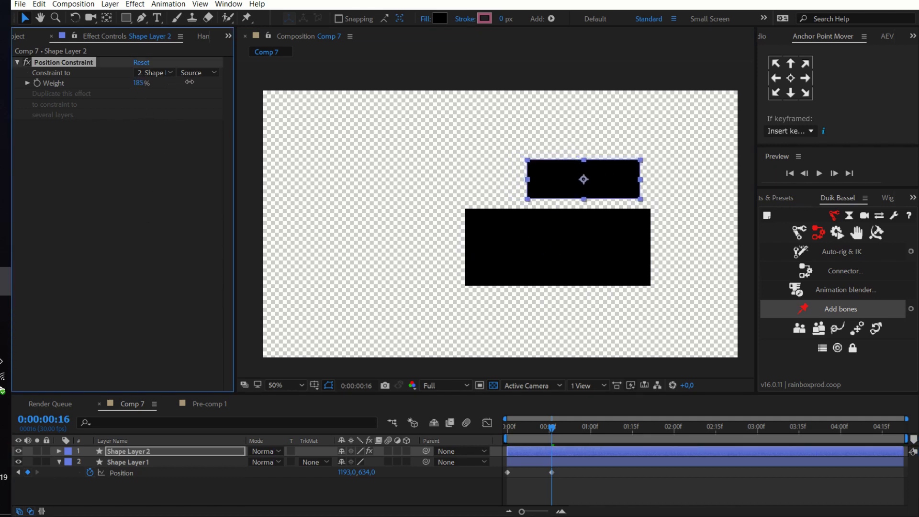
click(576, 272)
drag(613, 262, 638, 253)
Set the position constraint's weight to 27% and move Shape Layer 1 left to position 727, 558
click(160, 451)
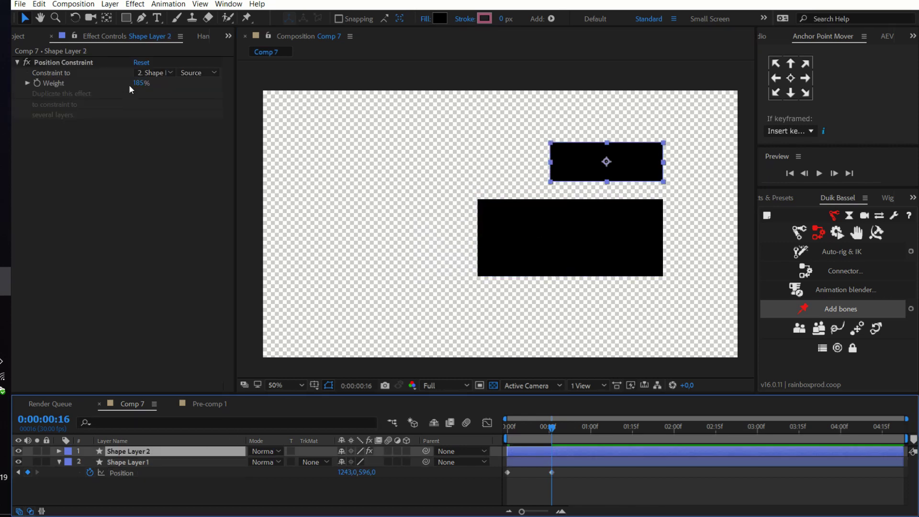
click(555, 266)
drag(610, 257, 487, 248)
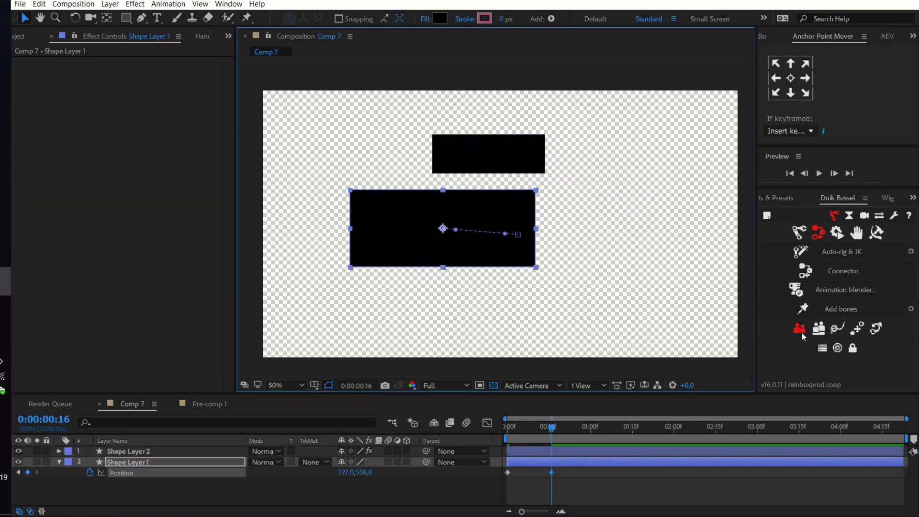
Add a Duik orientation constraint to Shape Layer 2 and expand its Weight property
click(852, 348)
click(857, 328)
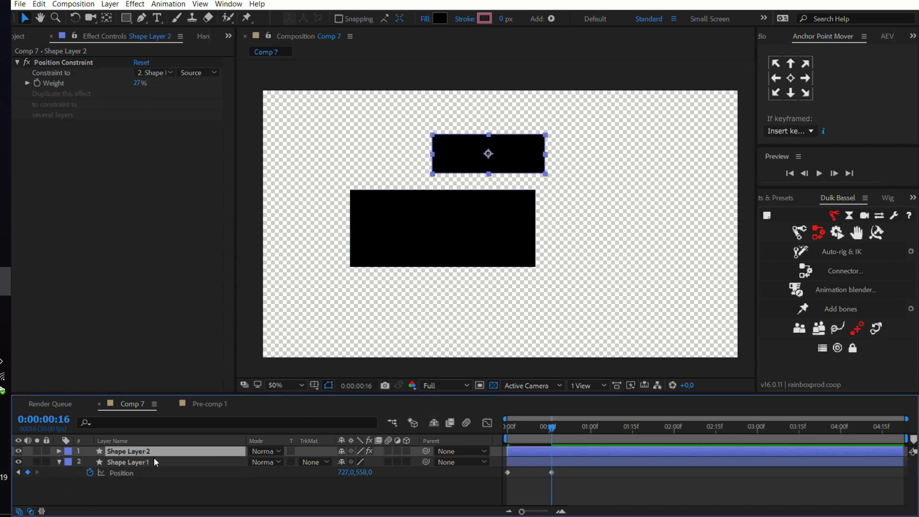
click(876, 329)
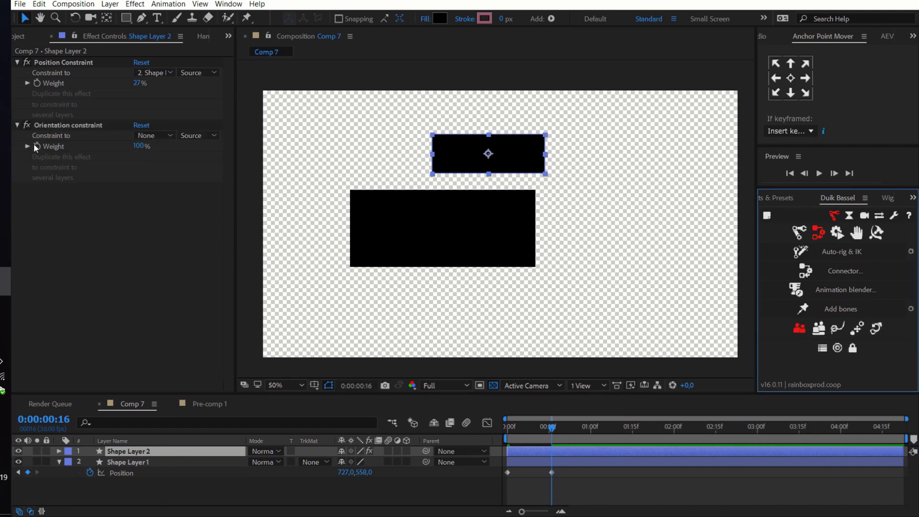
click(26, 147)
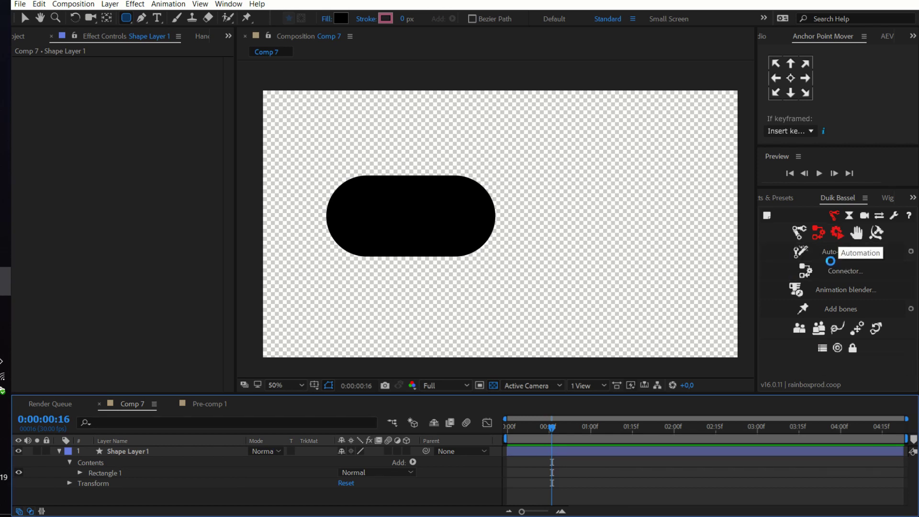
Keyframe Shape Layer 1's Rotation and Position at frame 0
click(838, 234)
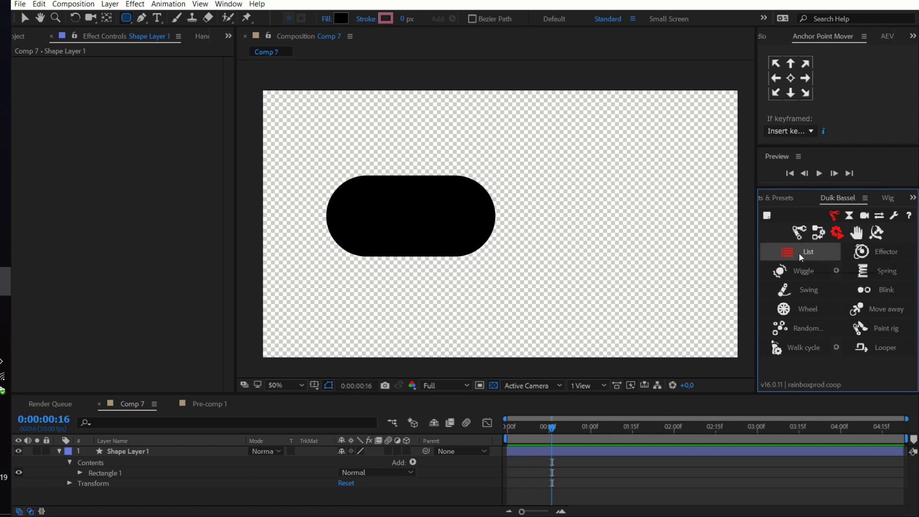
click(817, 234)
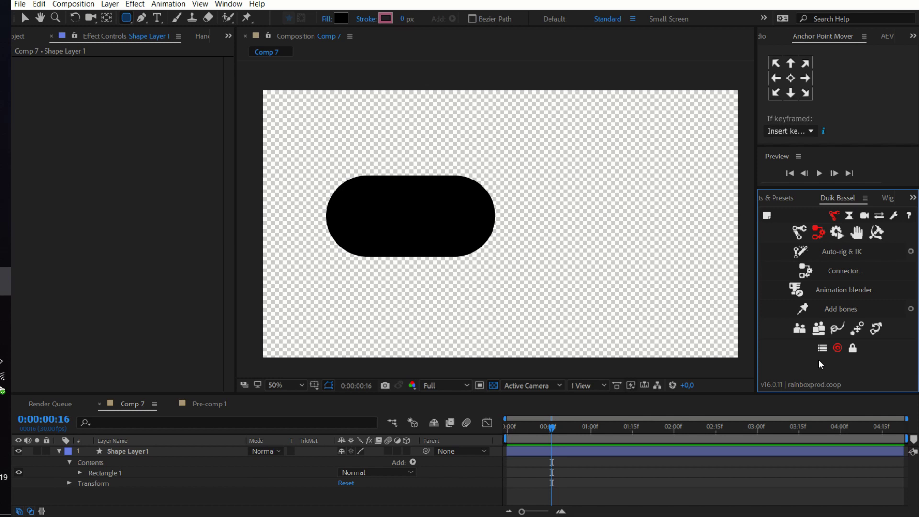
drag(552, 427, 507, 431)
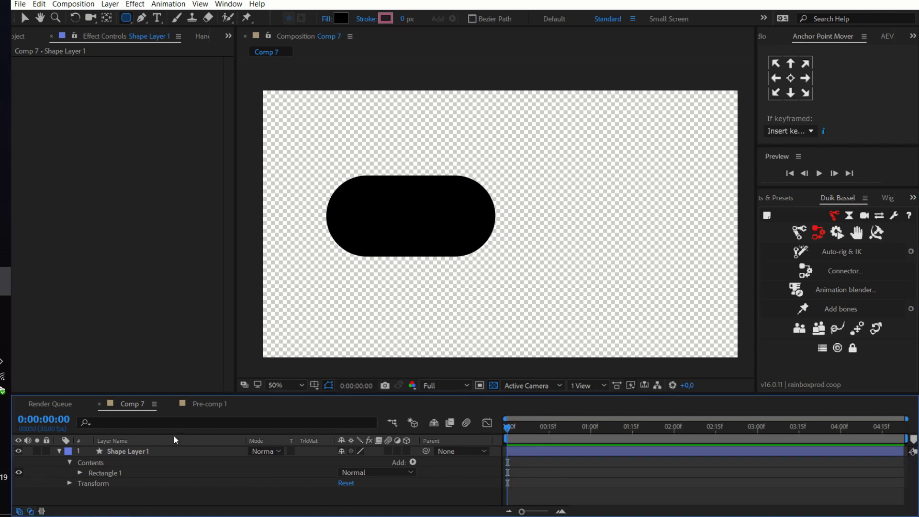
click(507, 451)
key(r)
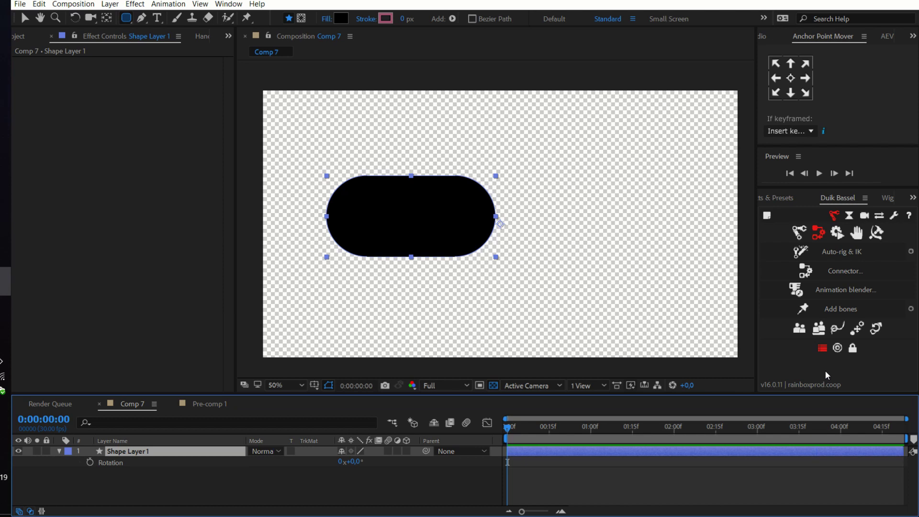
click(90, 462)
key(p)
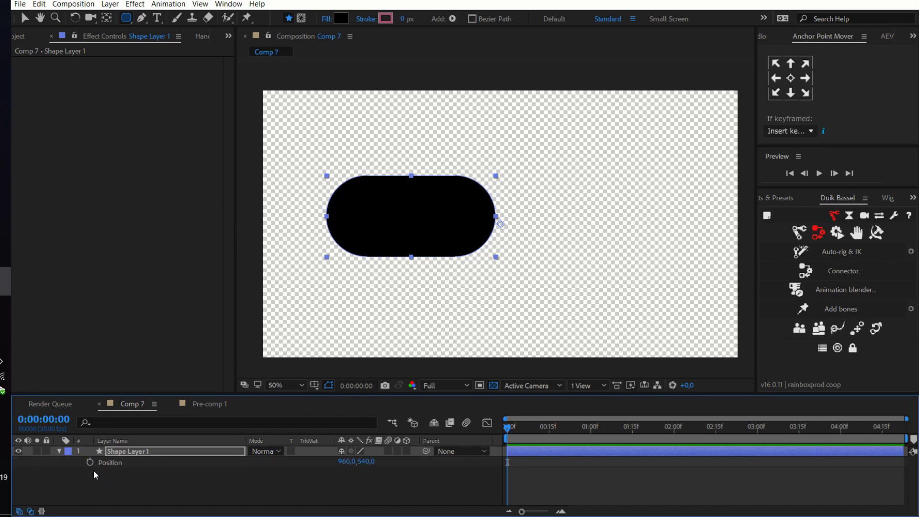
click(90, 463)
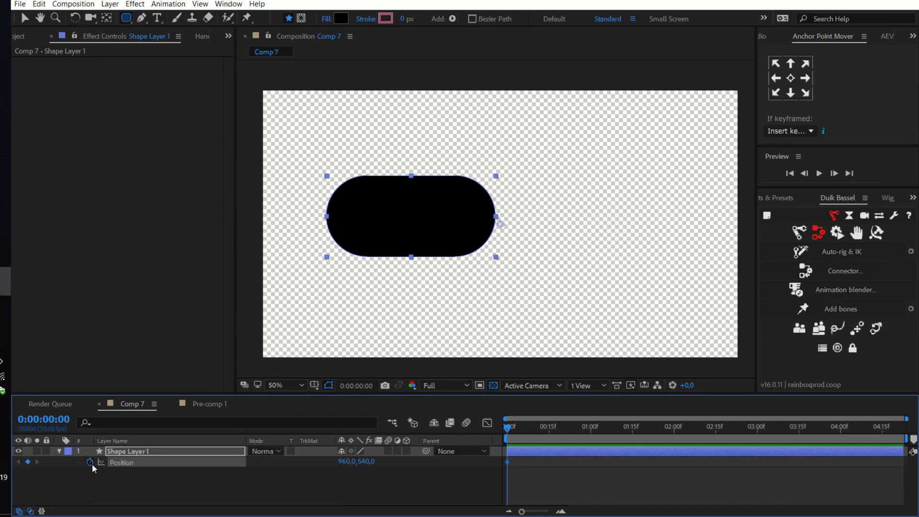
Keyframe Rectangle 1's Size, Roundness and Stroke Width at frame 0 in Shape Layer 1's contents
click(58, 452)
click(58, 452)
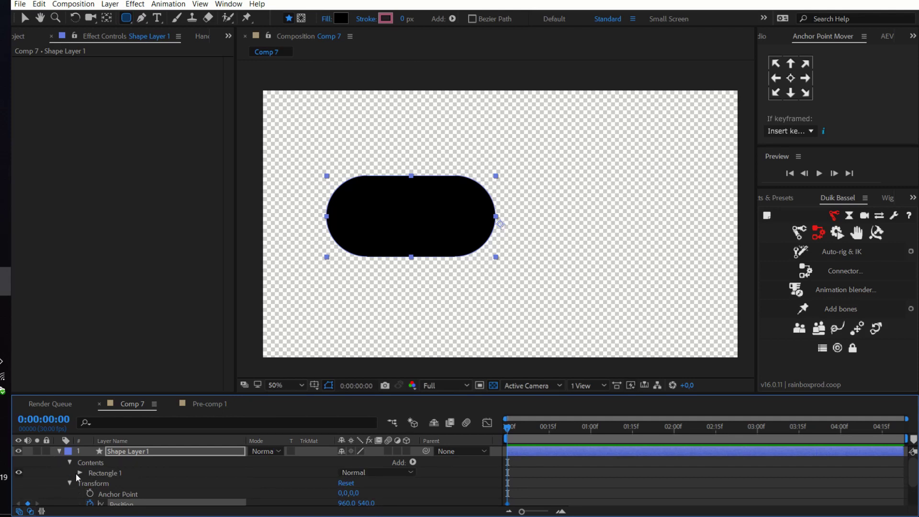
click(80, 472)
scroll(111, 493, down, 3)
click(111, 493)
scroll(198, 492, up, 2)
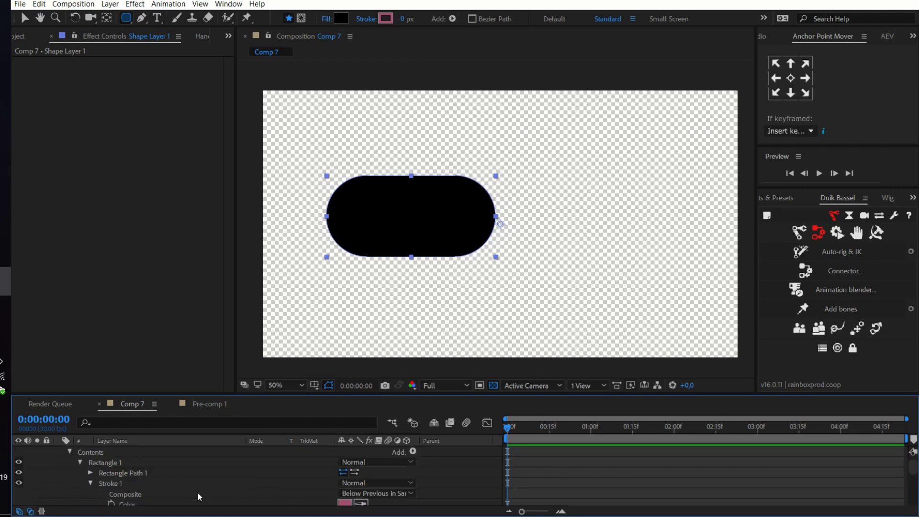
click(90, 472)
click(111, 483)
scroll(114, 490, down, 2)
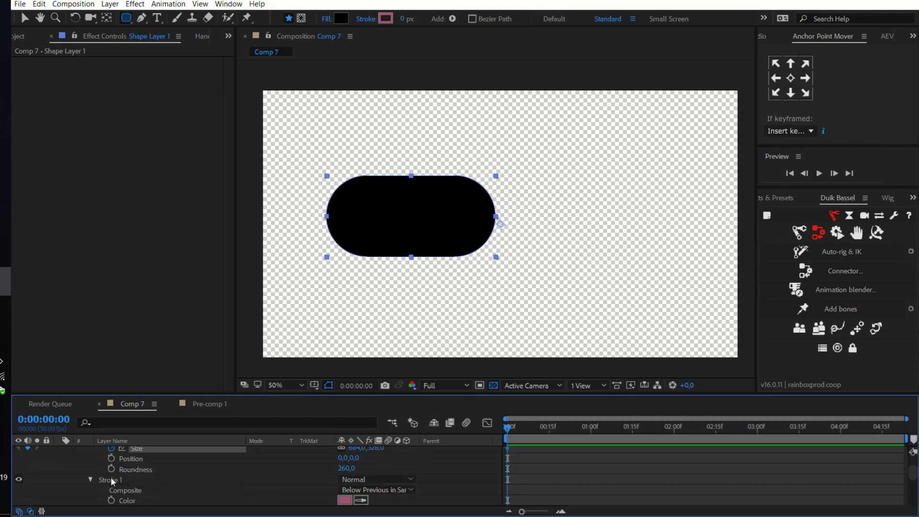
click(111, 468)
scroll(129, 468, up, 2)
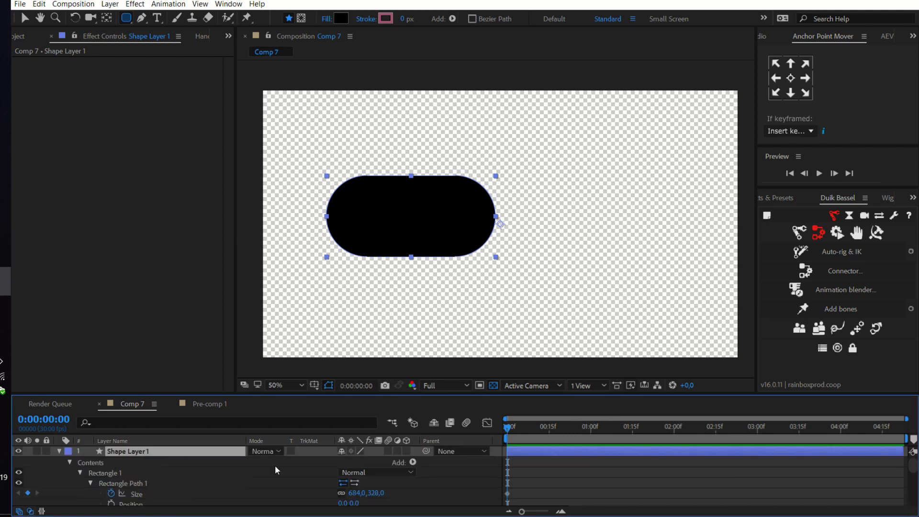
Show only Shape Layer 1's keyframed properties, select all five and add a Duik list to them
key(u)
drag(519, 467, 506, 508)
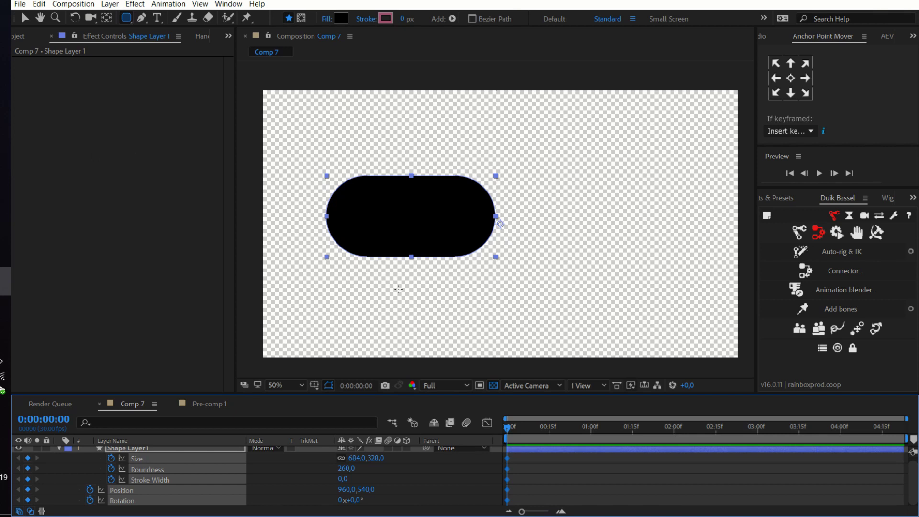
click(822, 348)
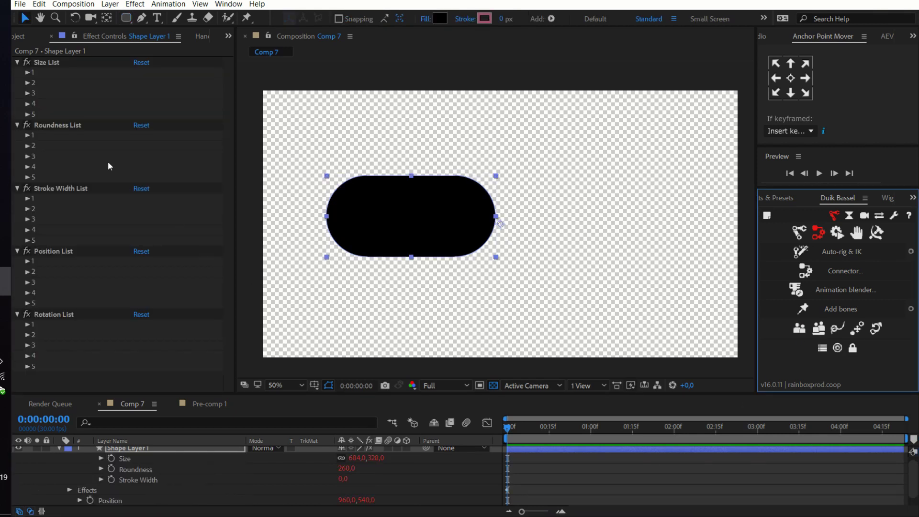
Set the Size List's first value to 809, 492, adjust the Roundness List's first value and expand the Stroke Width List's first entry
click(40, 67)
click(27, 73)
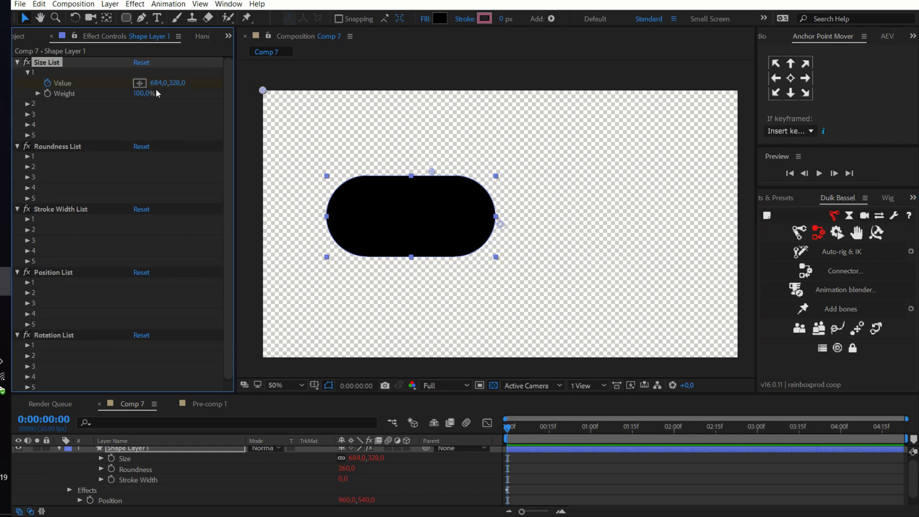
drag(162, 85, 211, 83)
click(27, 157)
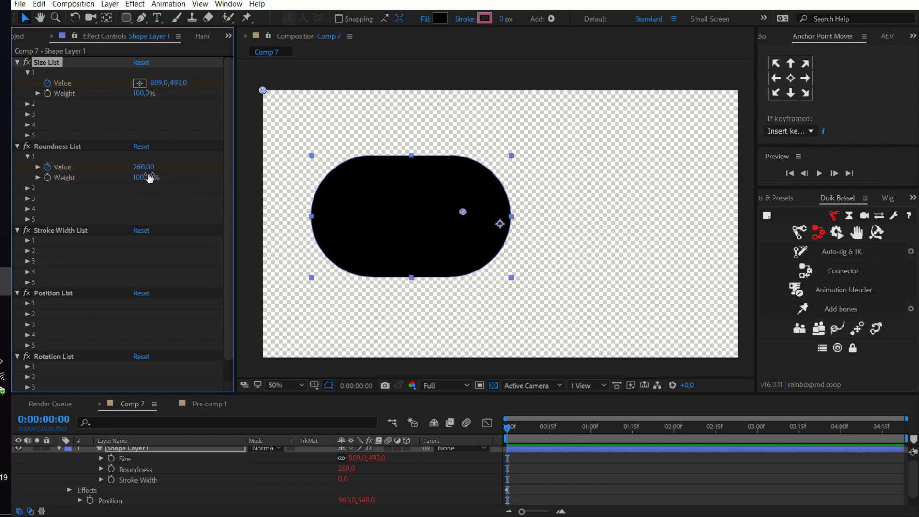
mouse_move(144, 167)
mouse_down()
mouse_move(94, 167)
mouse_move(177, 168)
mouse_move(132, 225)
mouse_move(153, 250)
mouse_move(173, 250)
mouse_move(139, 250)
mouse_up()
click(28, 242)
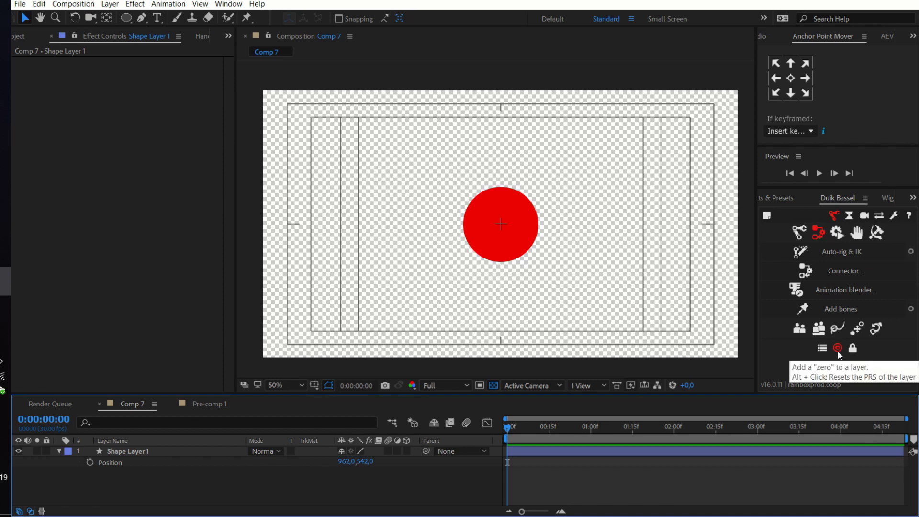
Add a Duik zero to the red circle's layer
click(182, 461)
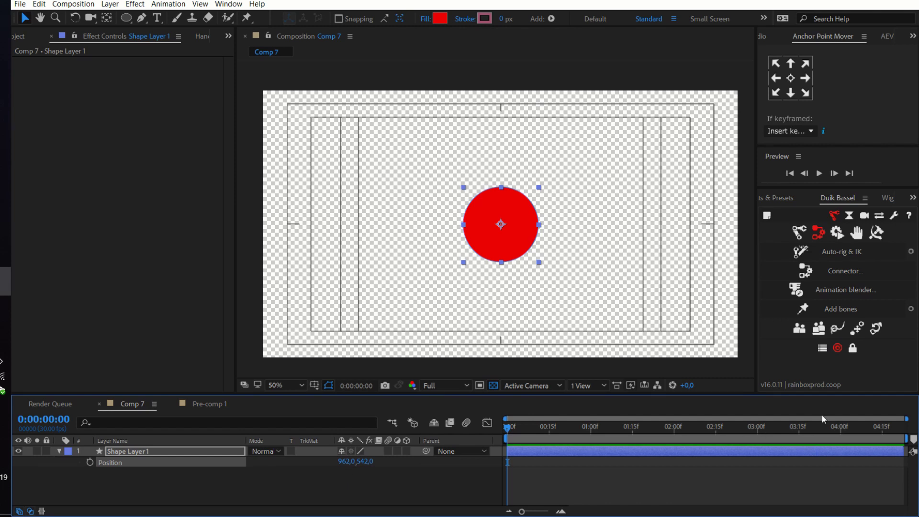
click(837, 348)
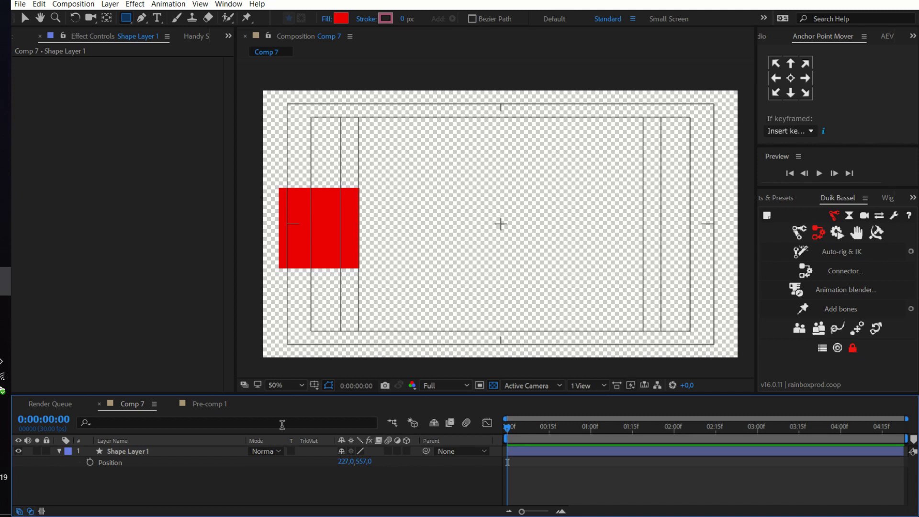
Keyframe the red square's Position at frame 0 and move the square horizontally to 1173, 557 at frame 17
click(149, 456)
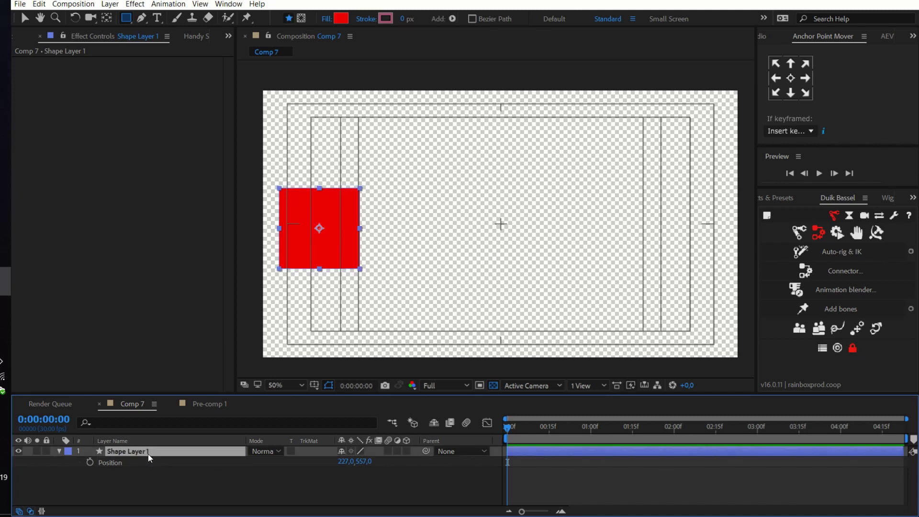
click(90, 462)
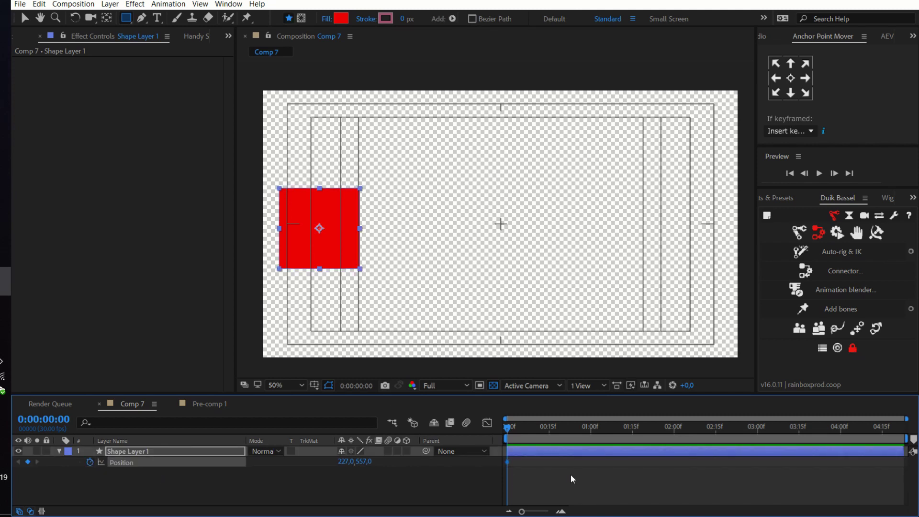
click(555, 440)
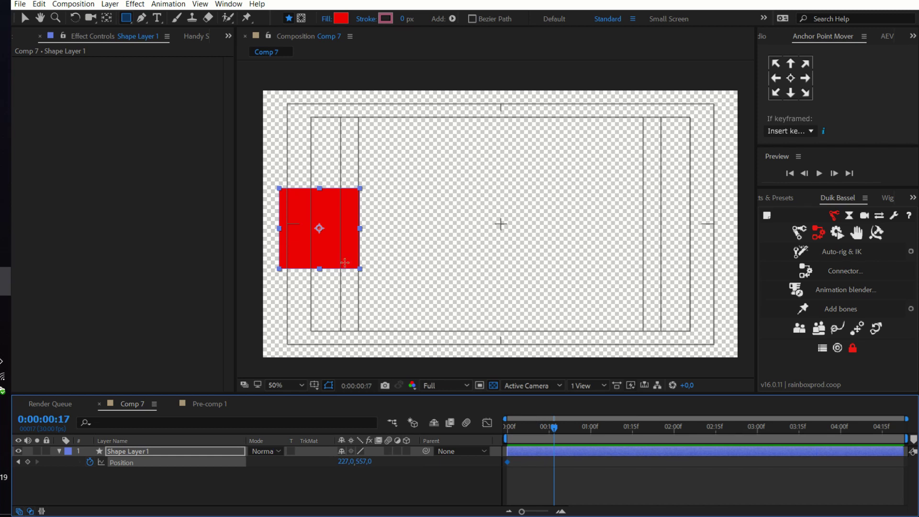
key(v)
drag(341, 248, 574, 252)
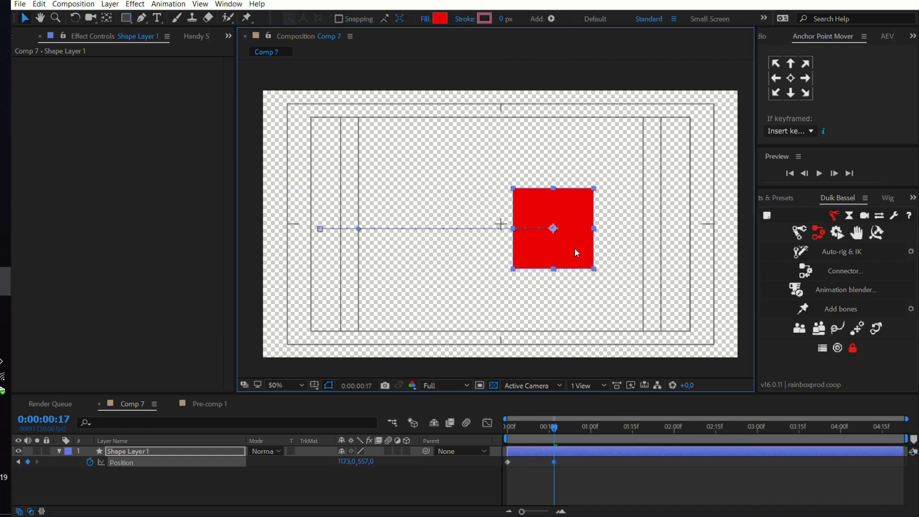
Play the red square's movement from the first frame
click(437, 430)
key(Home)
key(space)
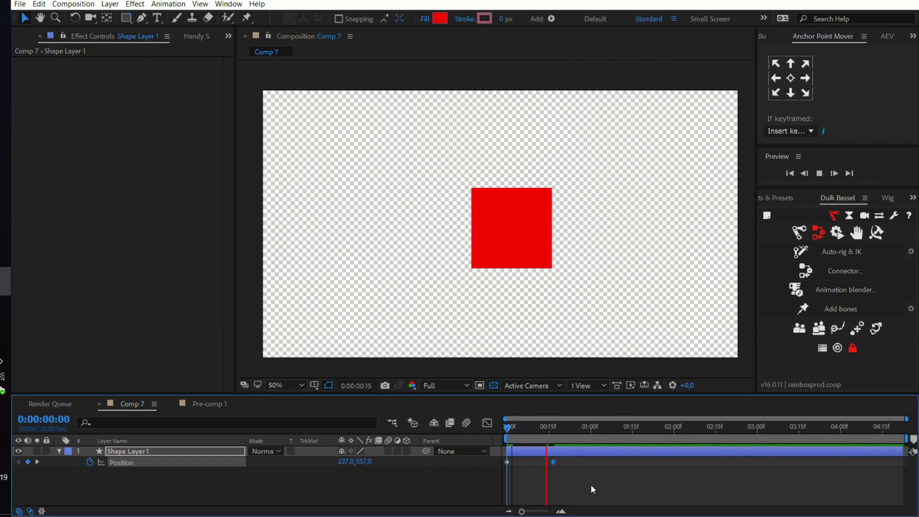
key(space)
Lock the red square's Position property with Duik, with both keyframes selected, and preview from the first frame
drag(576, 465, 490, 458)
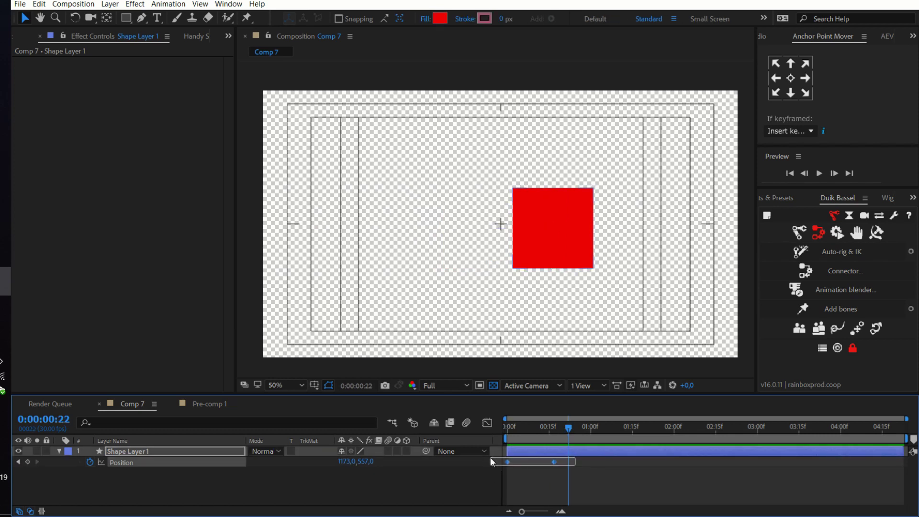
click(852, 348)
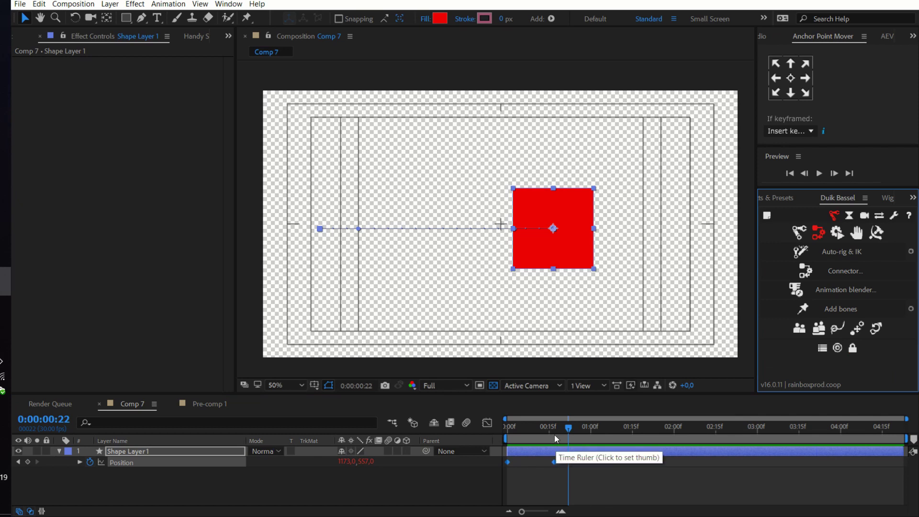
drag(554, 434, 472, 427)
key(space)
key(space)
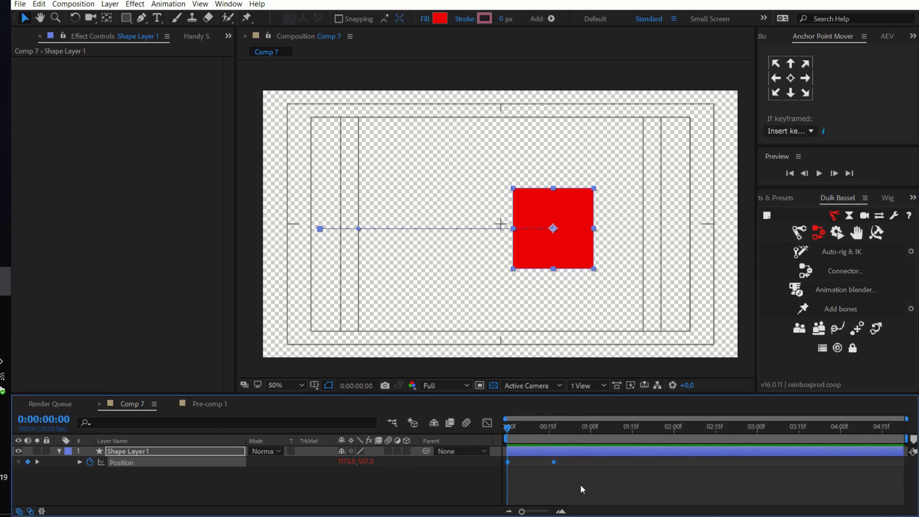